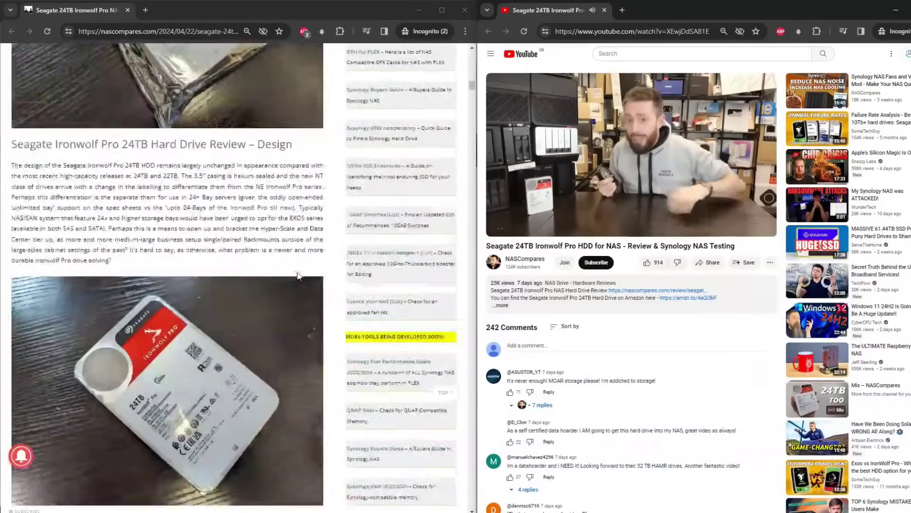
Skim the Seagate Ironwolf Pro 24TB review article and the viewer comments under its review video.
scroll(297, 271, "down", 15)
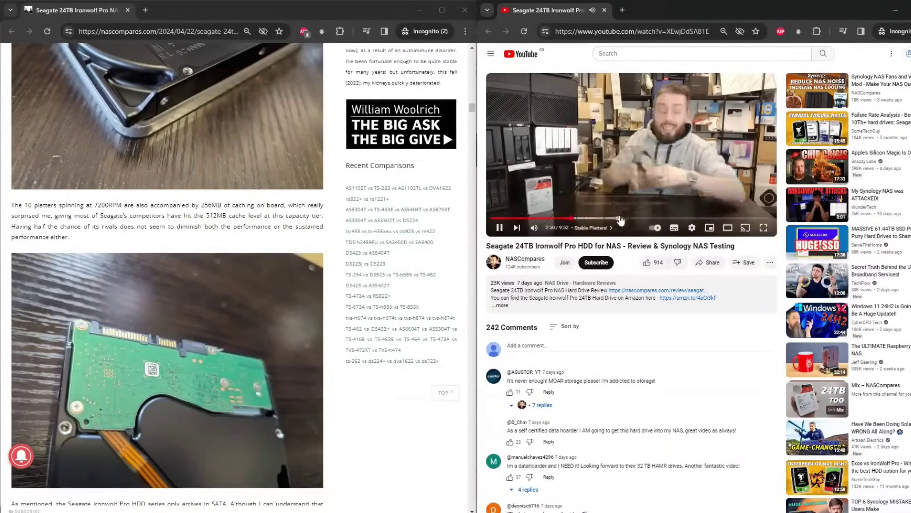
scroll(347, 258, "down", 12)
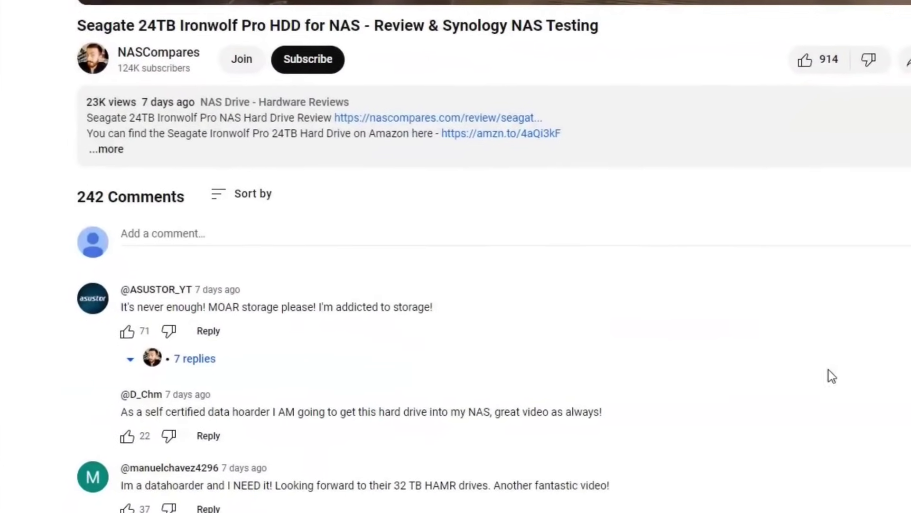
scroll(853, 382, "down", 20)
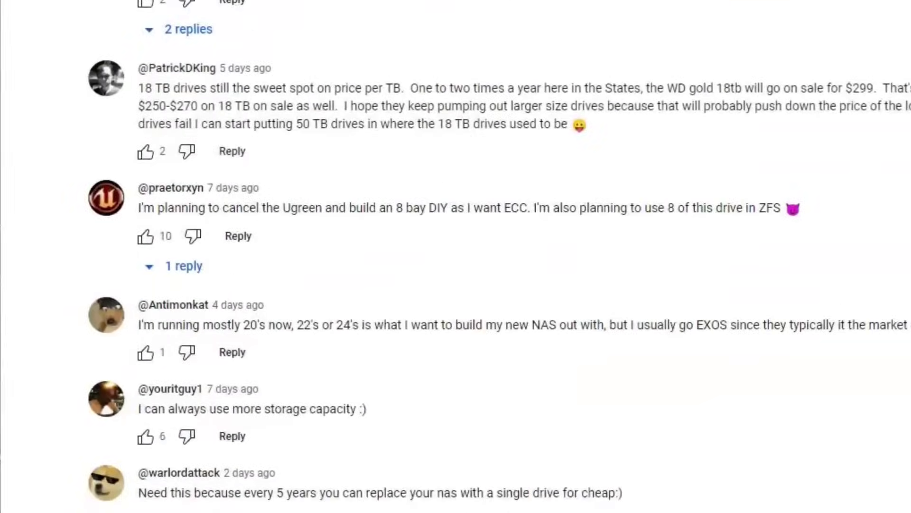
scroll(456, 256, "down", 20)
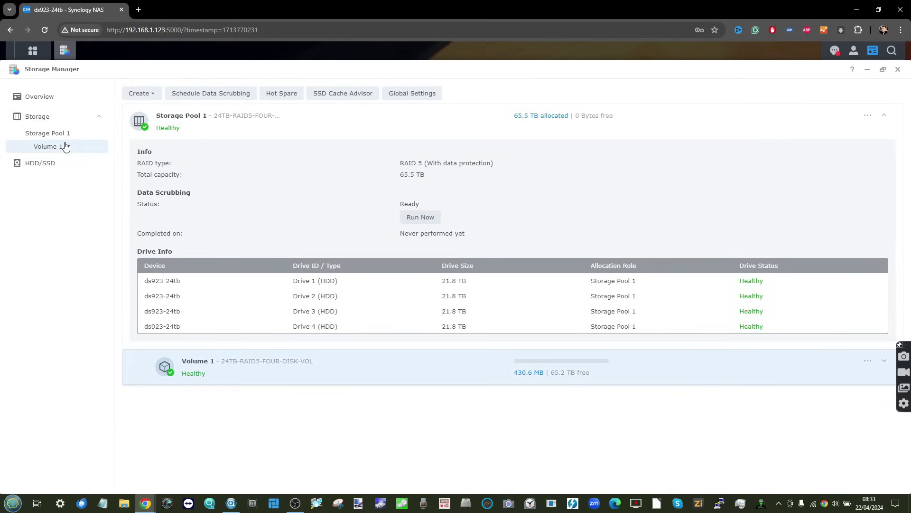
Examine the models, sizes and health of the installed hard drives in the drive list.
left_click(46, 170)
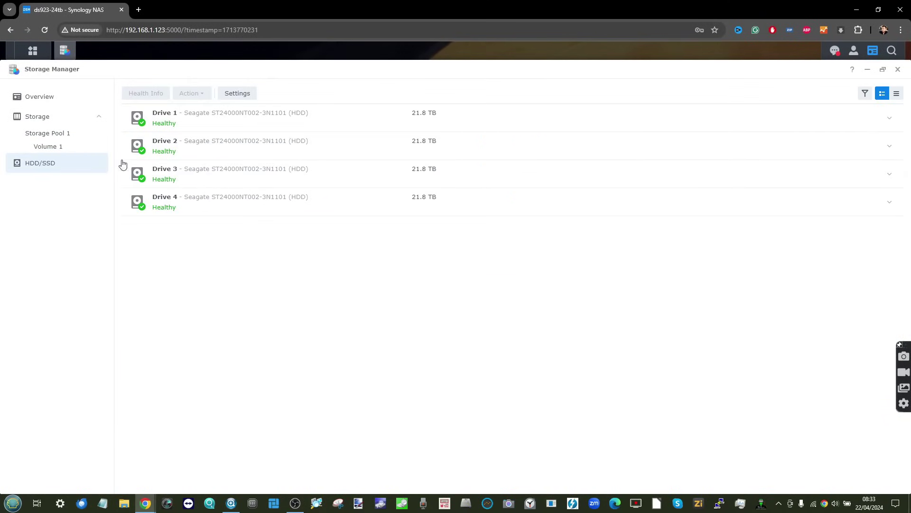
key("ctrl+plus")
key("ctrl+plus")
key("ctrl+plus")
key("ctrl+plus")
key("ctrl+plus")
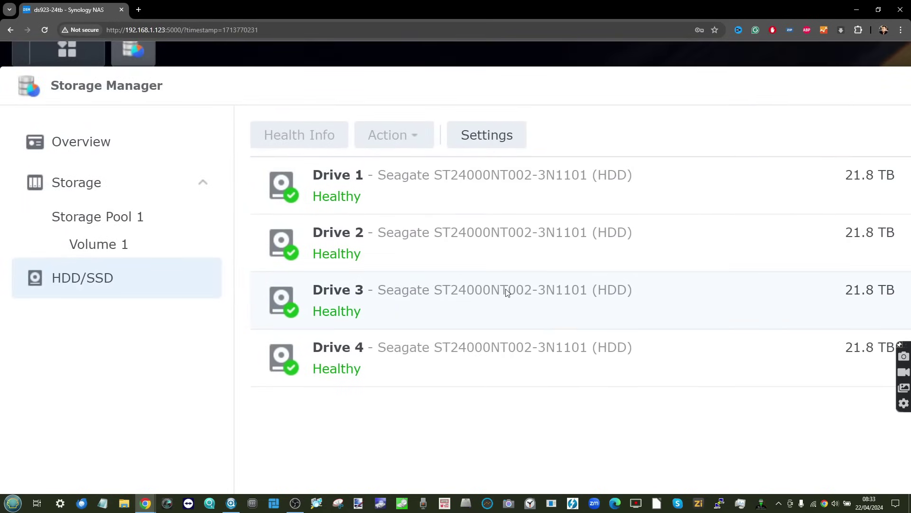
key("ctrl+0")
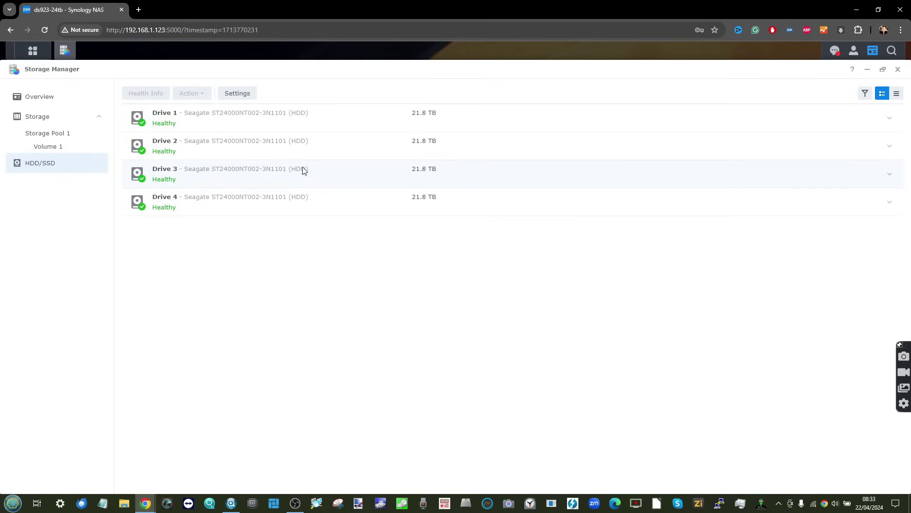
Review the RAID resync speed limits, including the custom limits, and the Fast Repair option in the global storage settings, without saving.
left_click(77, 103)
left_click(84, 122)
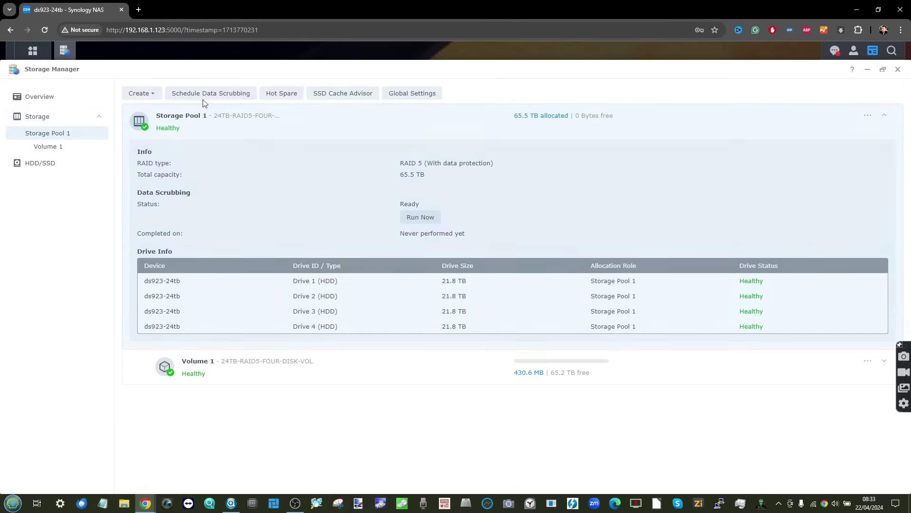
left_click(400, 98)
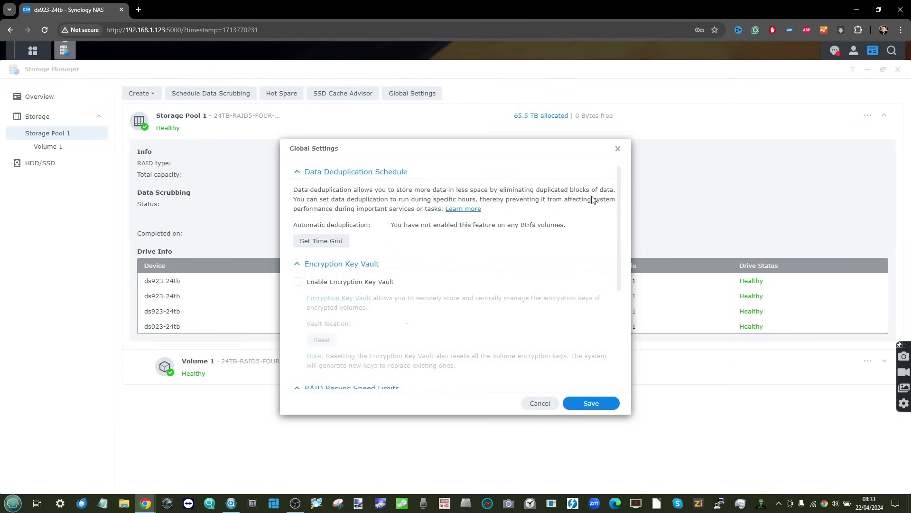
left_click_drag(618, 202, 638, 309)
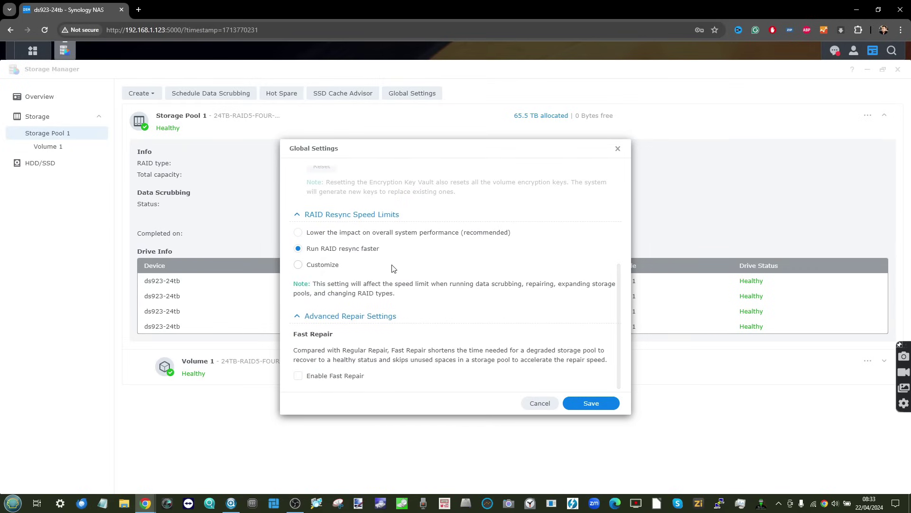
left_click(298, 265)
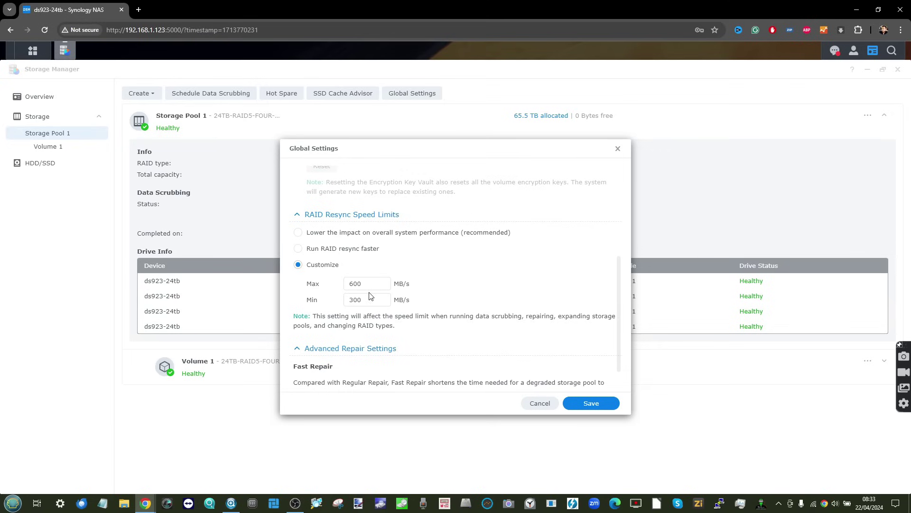
left_click(299, 249)
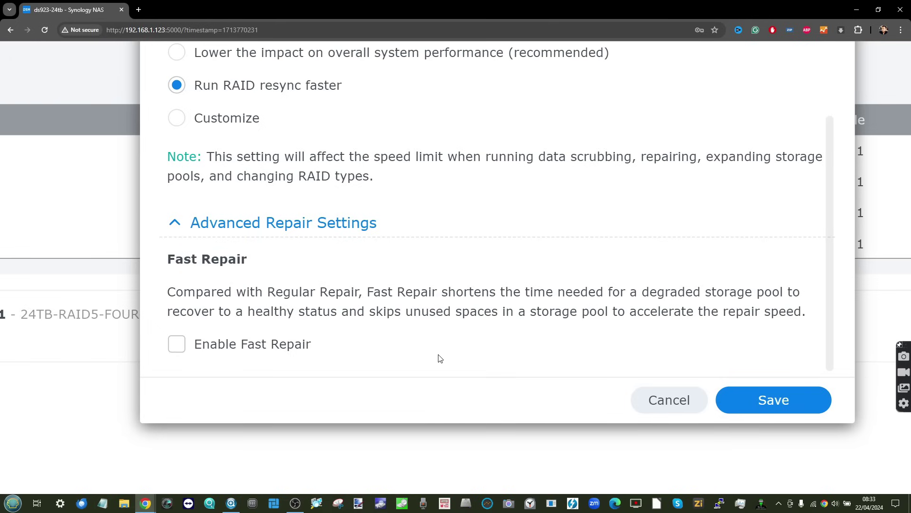
scroll(440, 358, "up", 3)
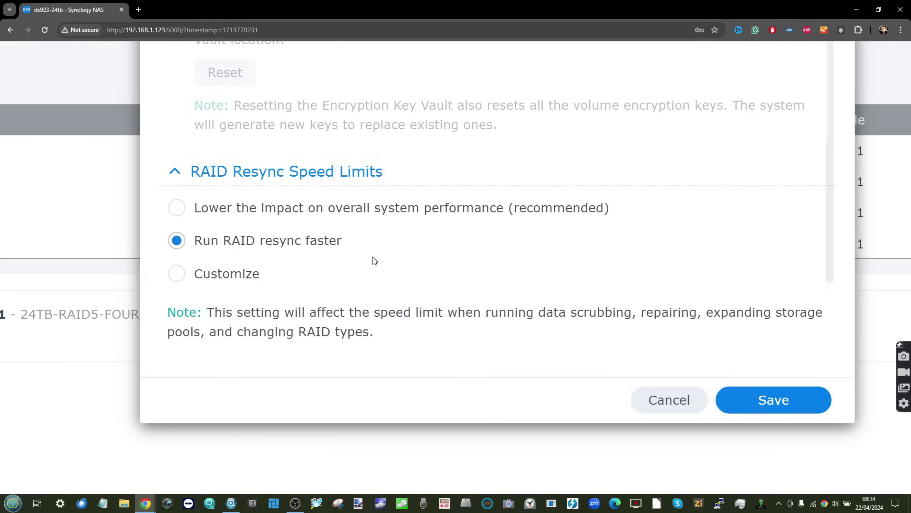
scroll(373, 260, "down", 5)
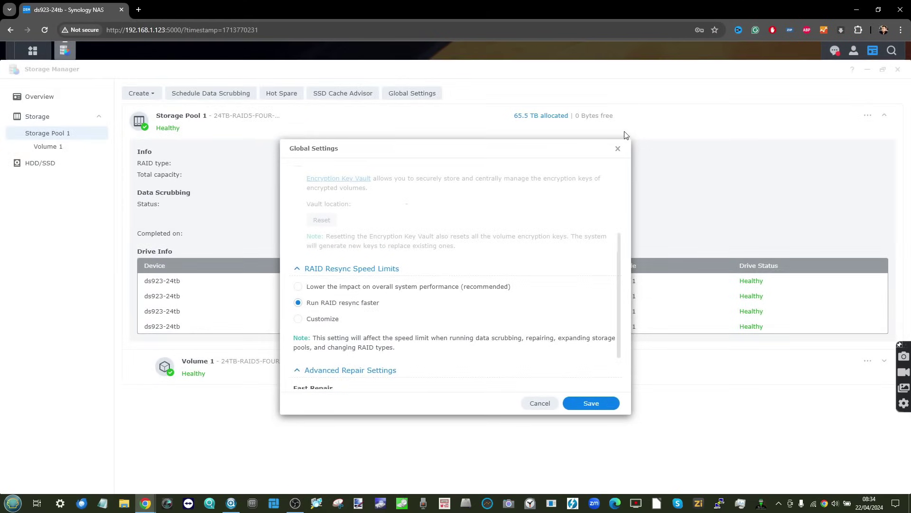
left_click(619, 150)
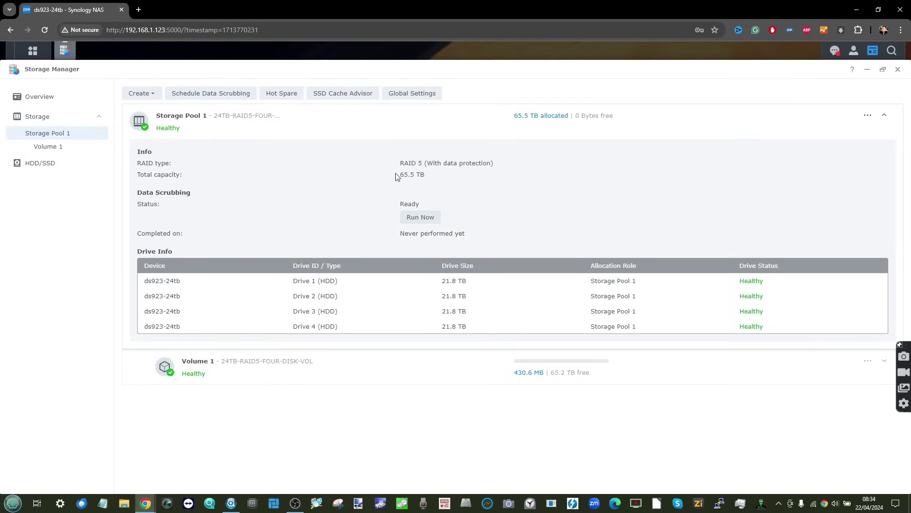
View Storage Pool 1's description and stripe cache size settings, leaving them without saving.
left_click(867, 116)
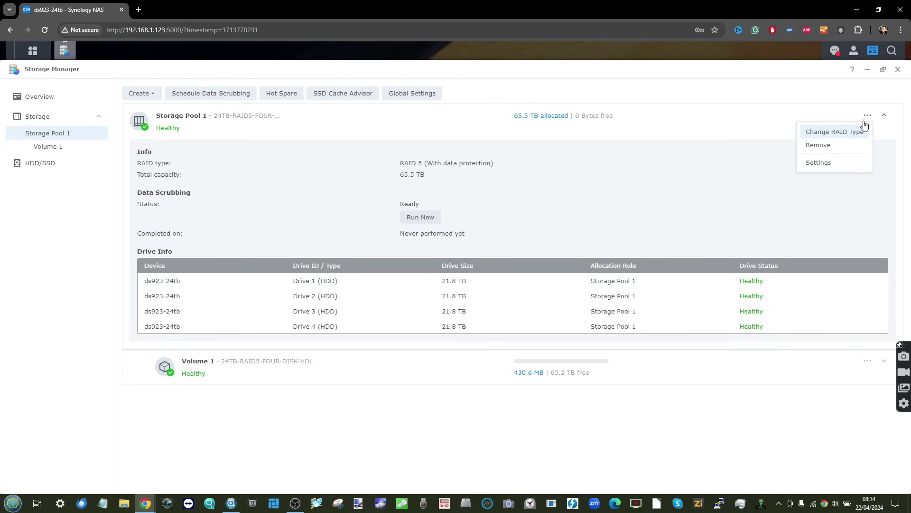
left_click(819, 163)
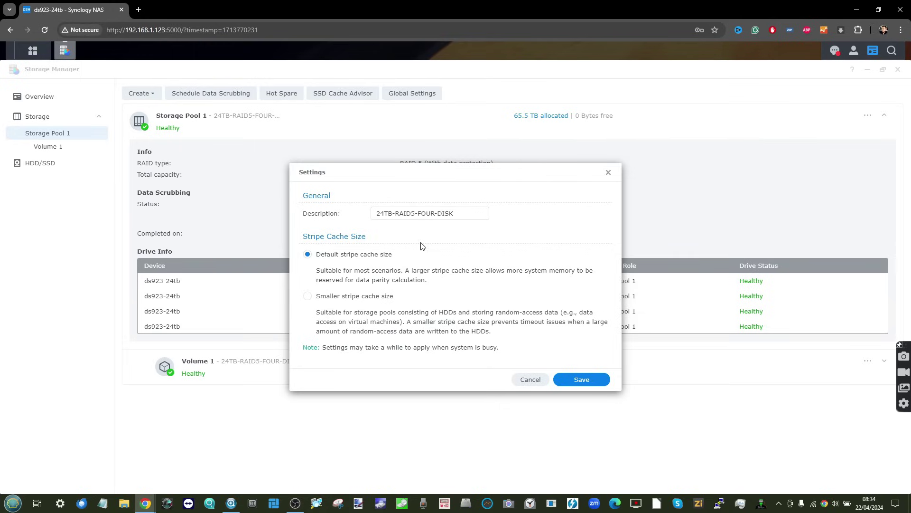
left_click(608, 174)
Expand Volume 1's details and examine its file system and capacity alongside the storage pool's RAID type and capacity.
left_click(884, 362)
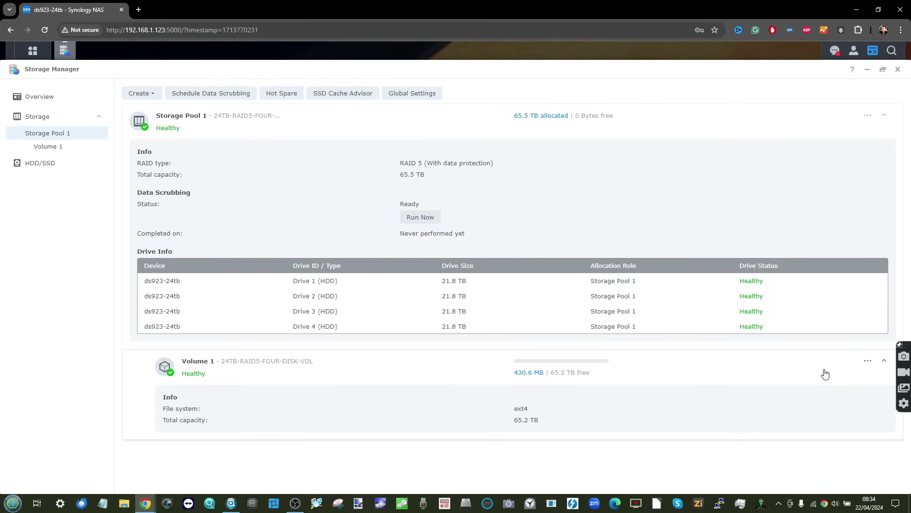
scroll(525, 446, "up", 10)
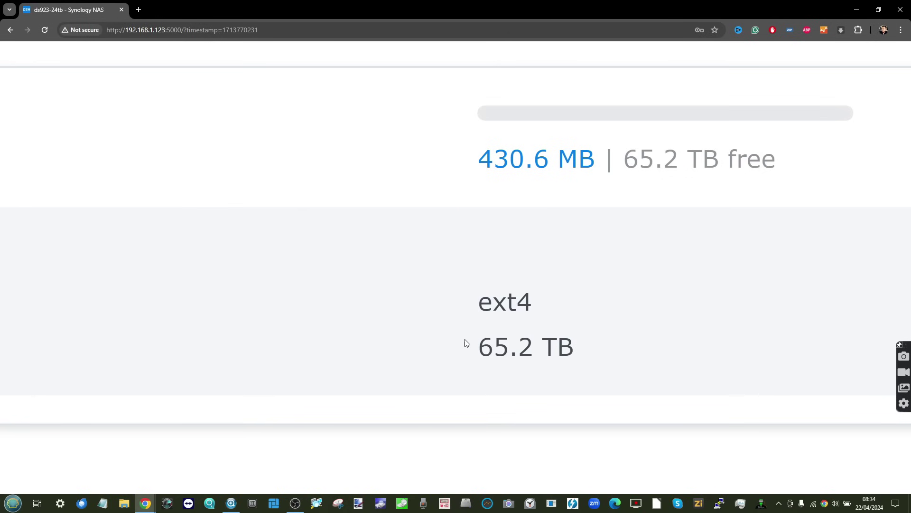
scroll(455, 349, "down", 5)
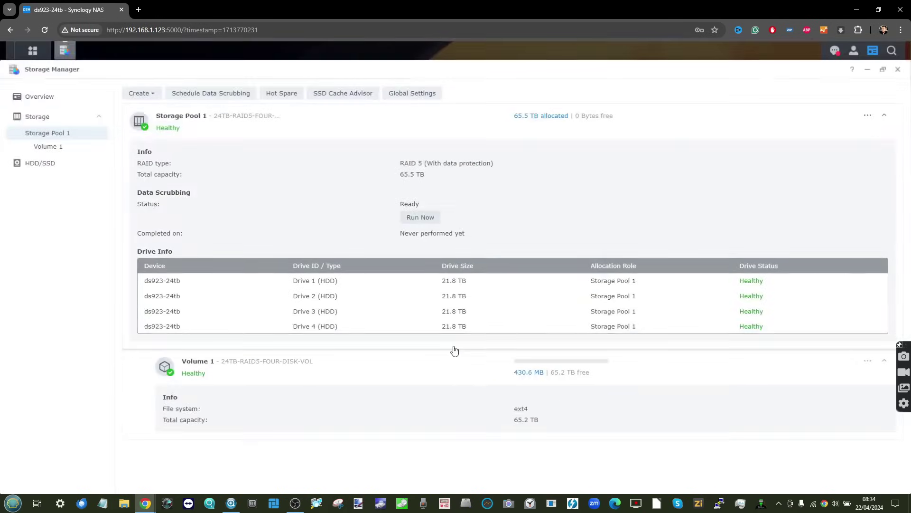
scroll(384, 157, "up", 10)
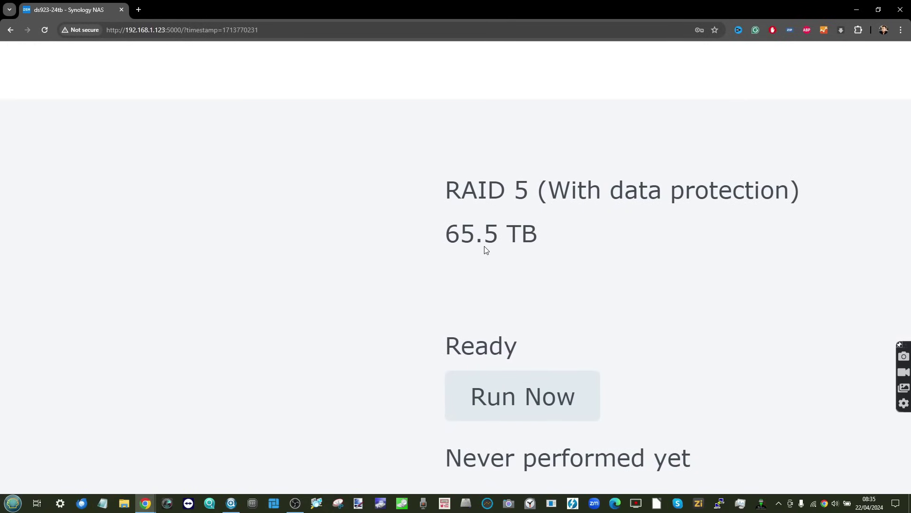
scroll(486, 251, "down", 10)
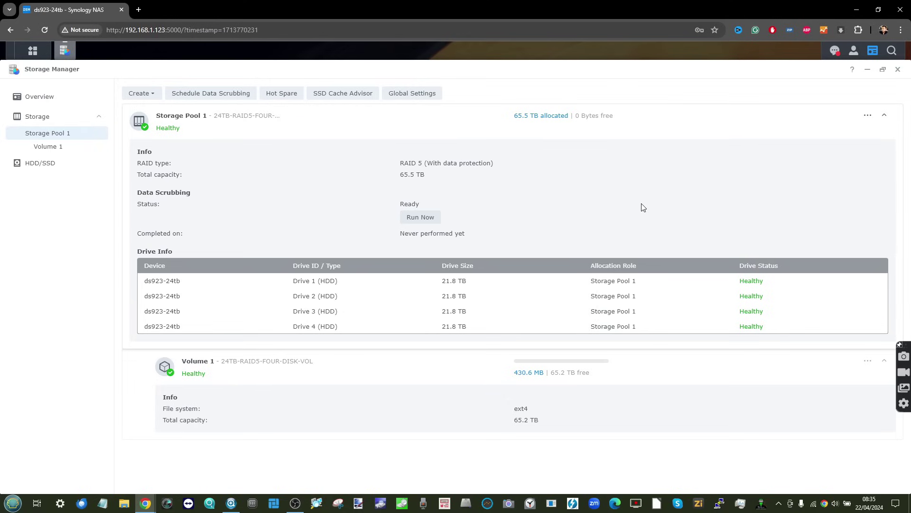
Expand the details of all four drives and examine their status, temperature and firmware.
left_click(59, 170)
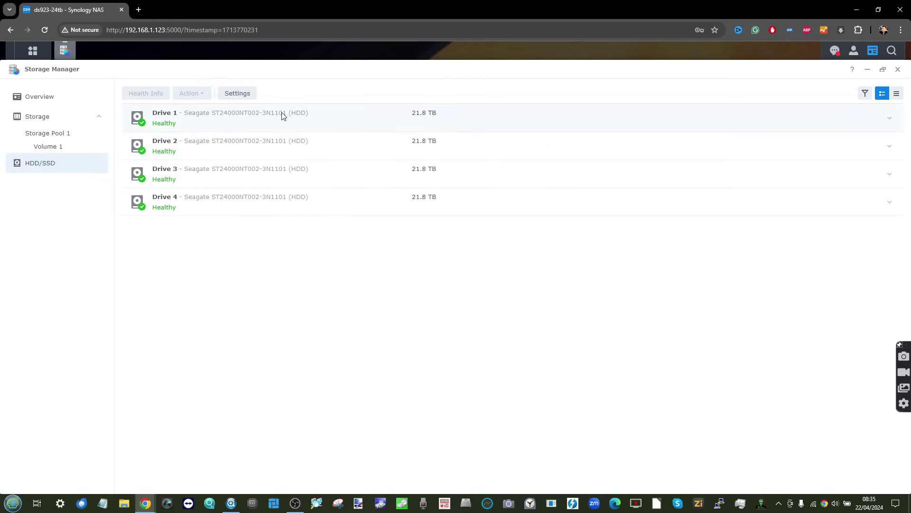
left_click(895, 118)
left_click(890, 242)
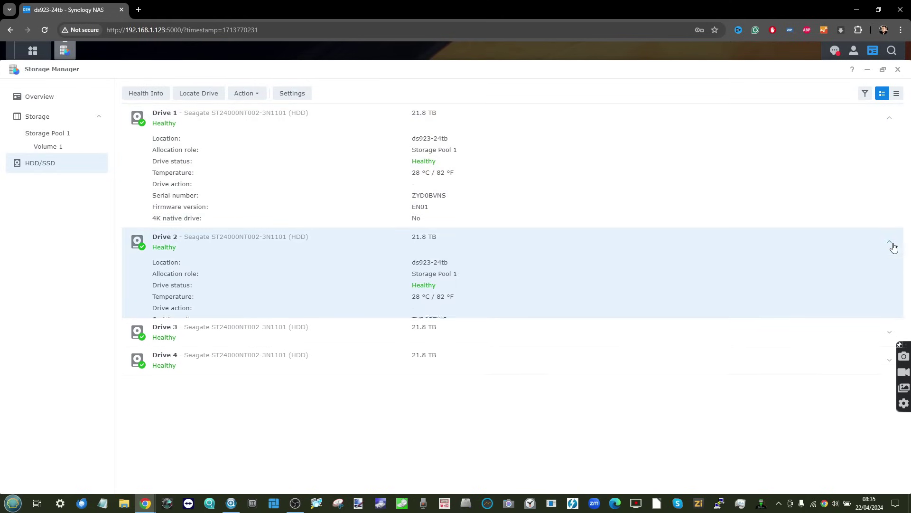
left_click(890, 365)
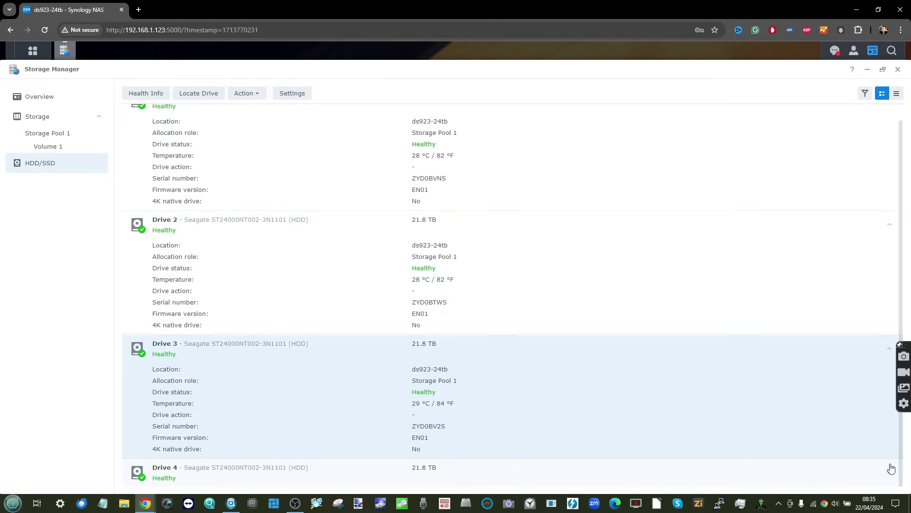
left_click(890, 473)
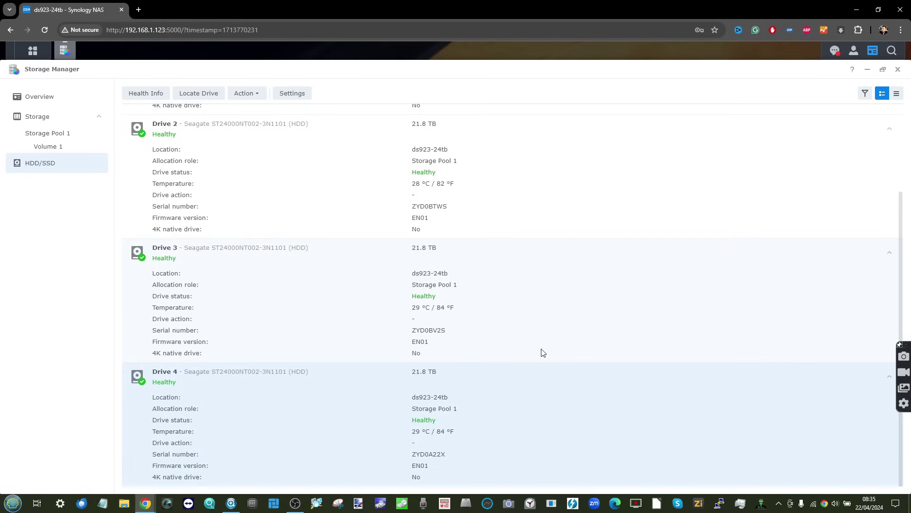
scroll(542, 352, "up", 3)
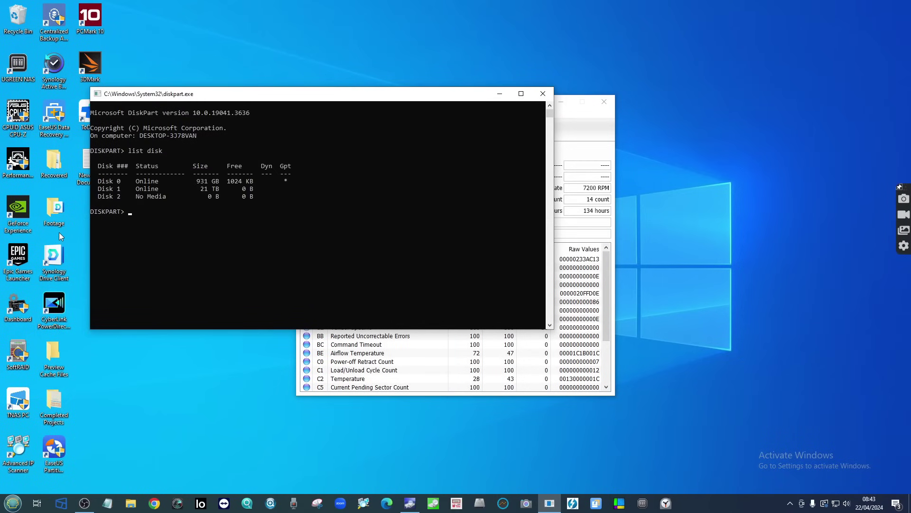
Select disk 1 in DiskPart, wipe it with the clean command, and safely eject the external drive.
type("select disk 1")
key("Return")
type("clean")
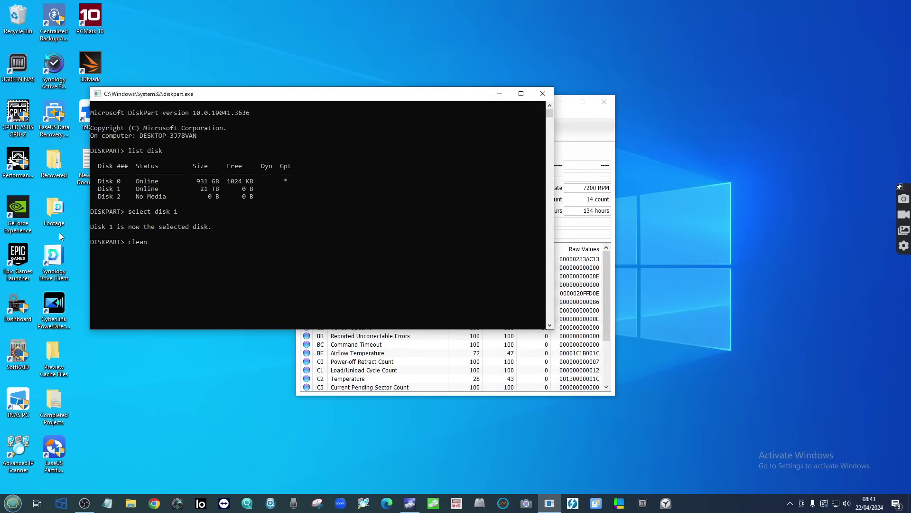
key("Return")
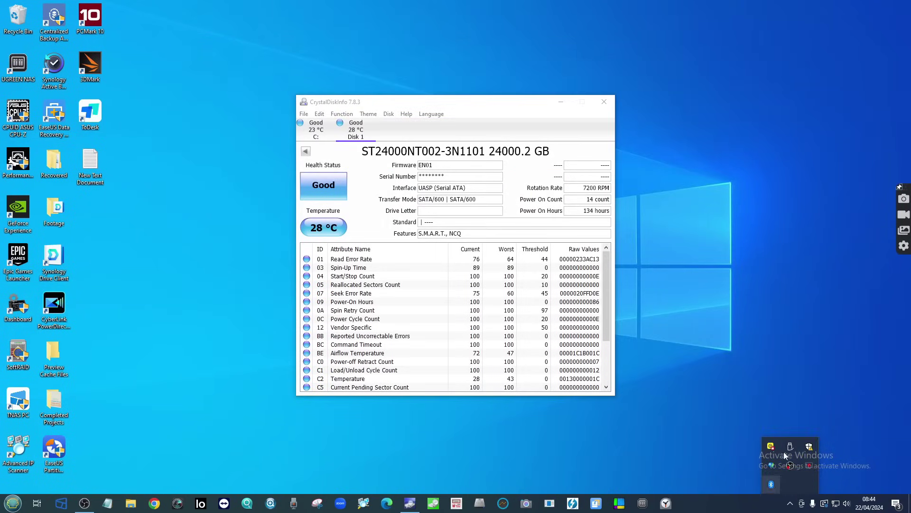
left_click(788, 450)
left_click(830, 455)
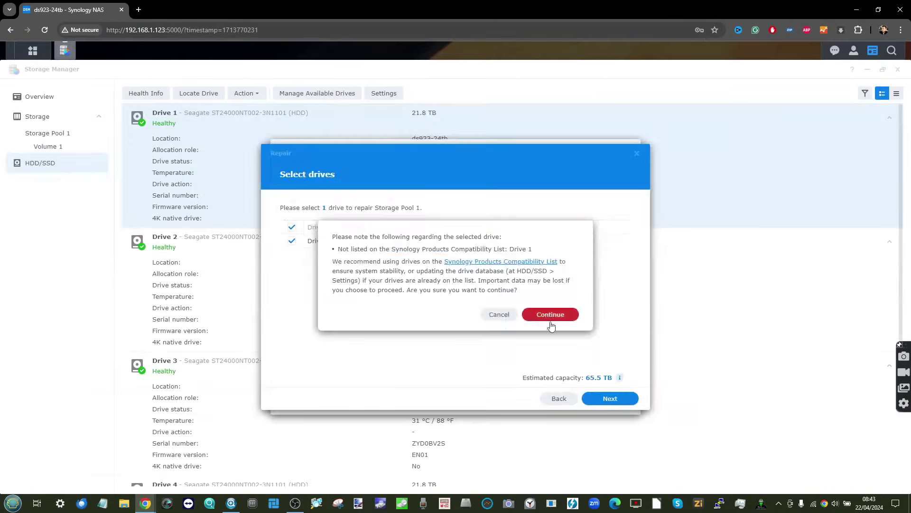
Switch to Synology Storage Manager and continue the Storage Pool 1 repair with Drive 1 despite the compatibility notice.
left_click(549, 313)
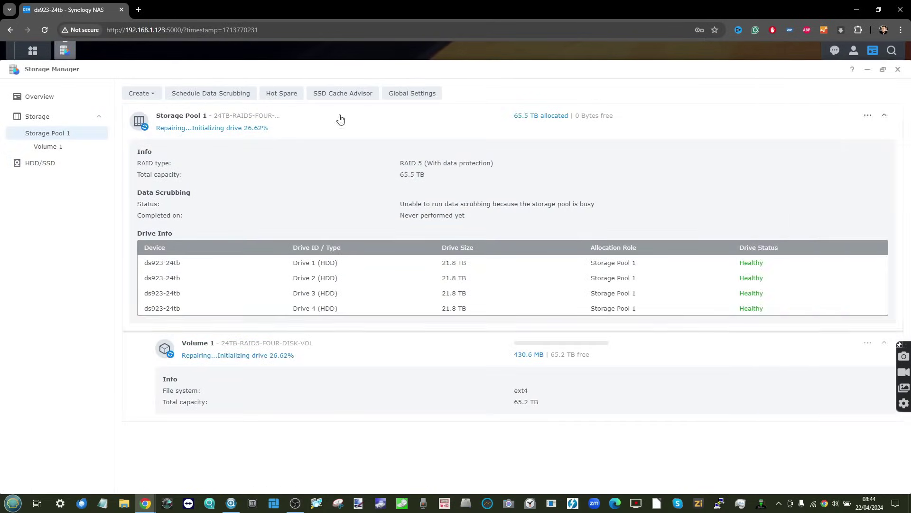
scroll(591, 364, "down", 3)
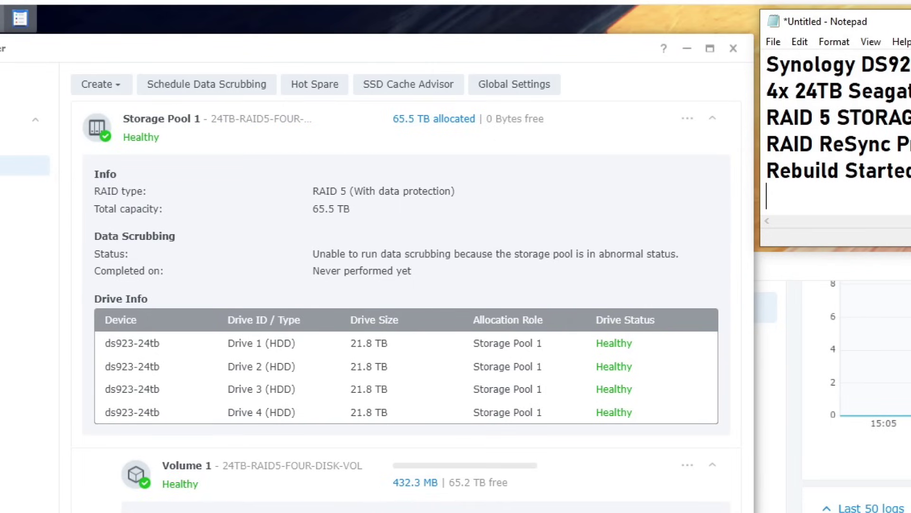
Add the line "Completed = 14:10:13 GMT+1 / 23/04/24" to the rebuild notes in Notepad.
type("Completed = 14:10:13 GMT+1 / 23/0")
type("4/24")
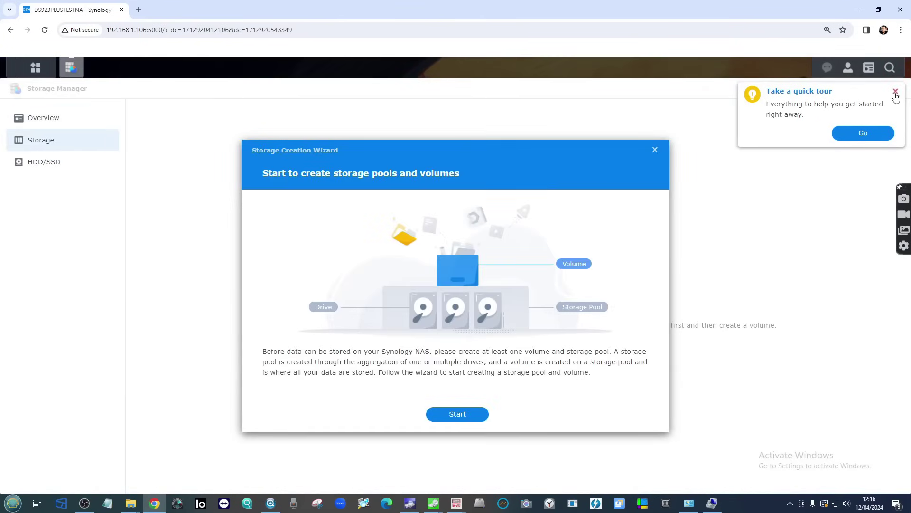
Start a new storage pool with the SHR RAID type and the description "24TB-4-SHR".
left_click(896, 95)
left_click(585, 293)
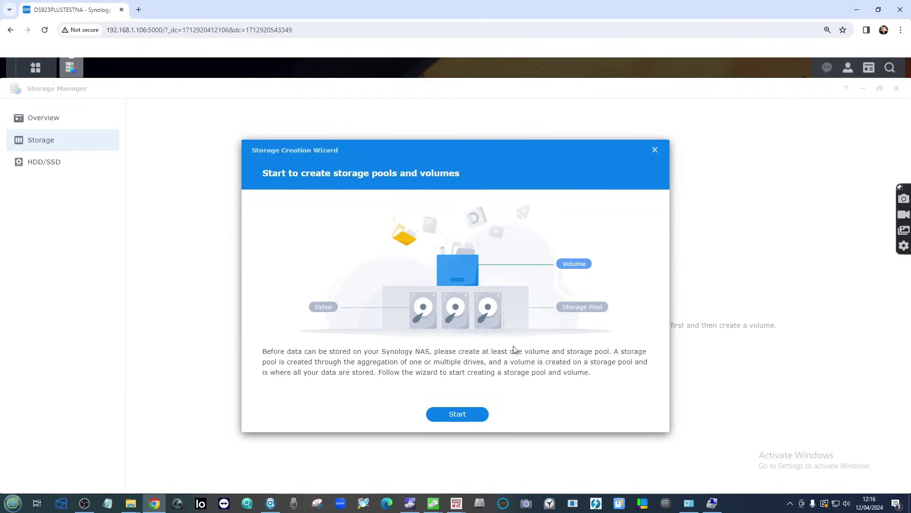
left_click(455, 415)
left_click(483, 245)
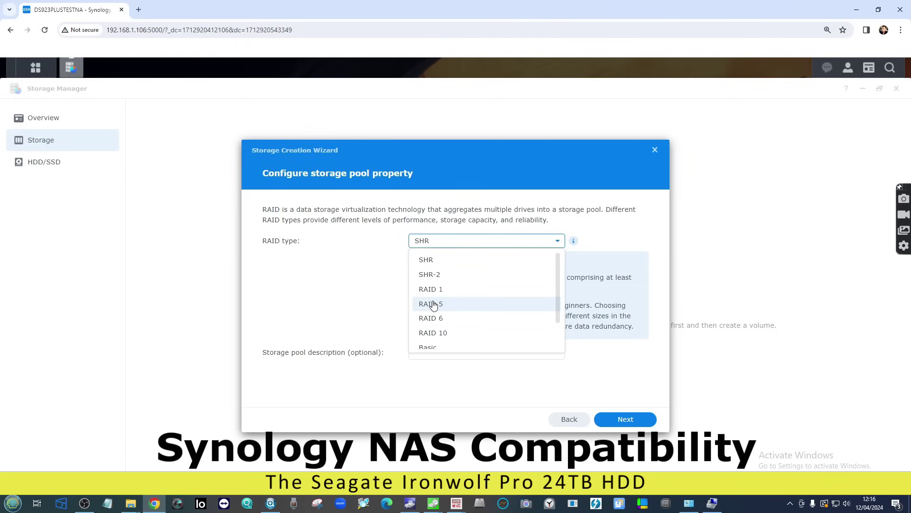
left_click(430, 260)
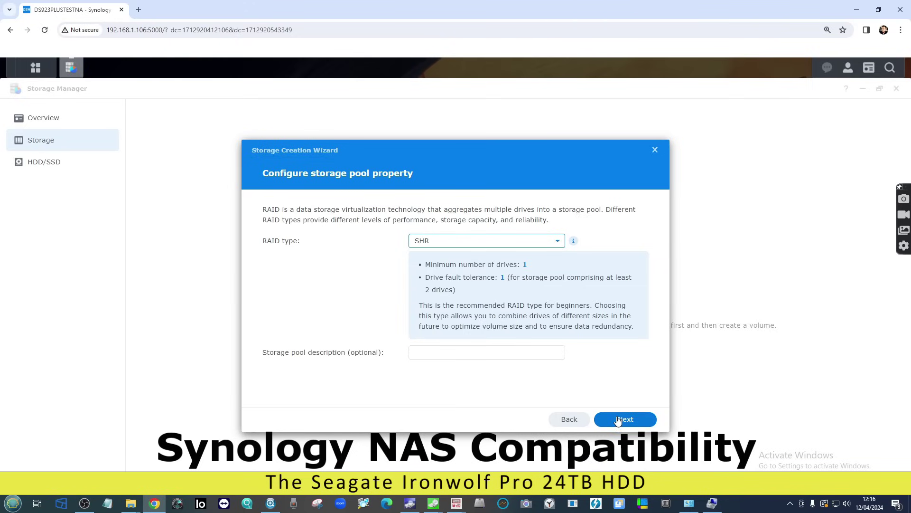
left_click(543, 355)
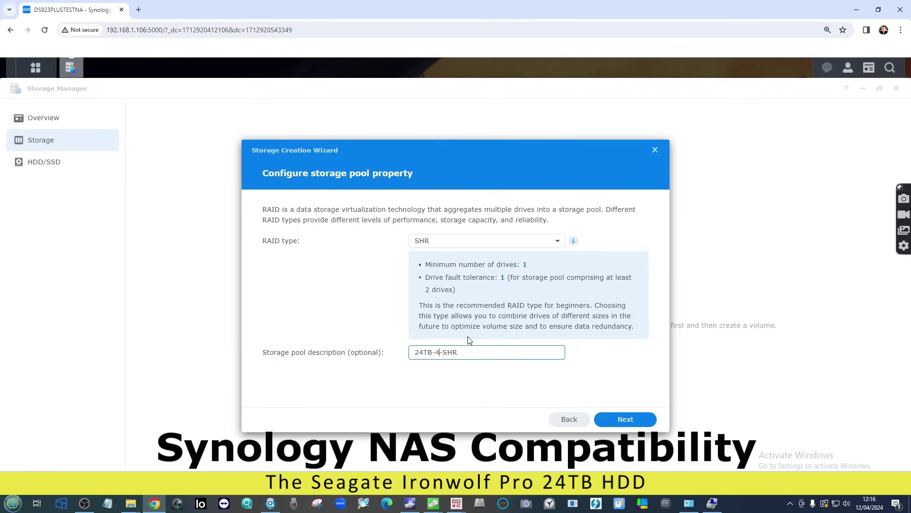
left_click(625, 418)
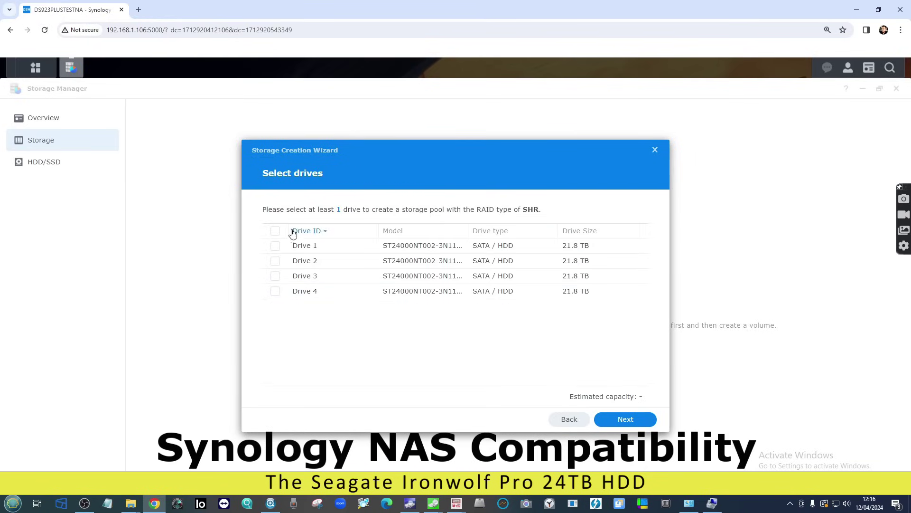
Select all four drives for the storage pool, widen the Model column to show full model numbers, and proceed.
left_click(275, 231)
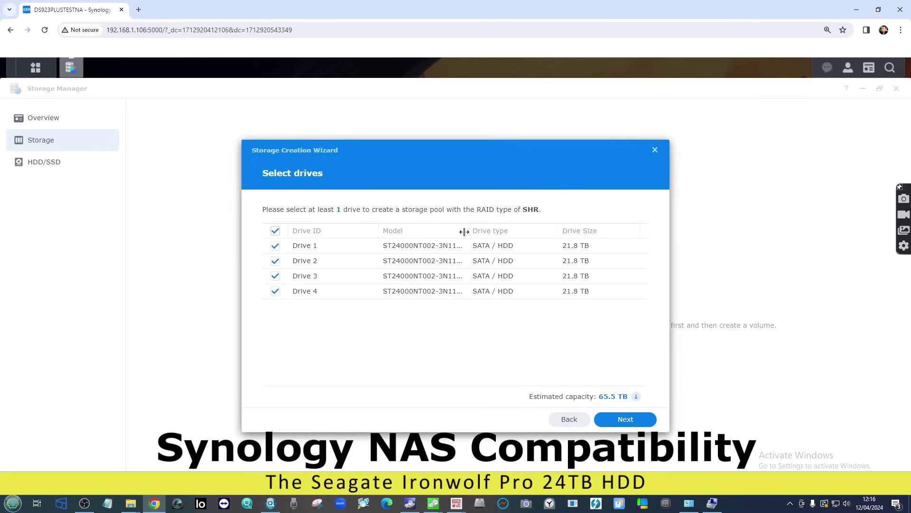
left_click_drag(473, 234, 546, 235)
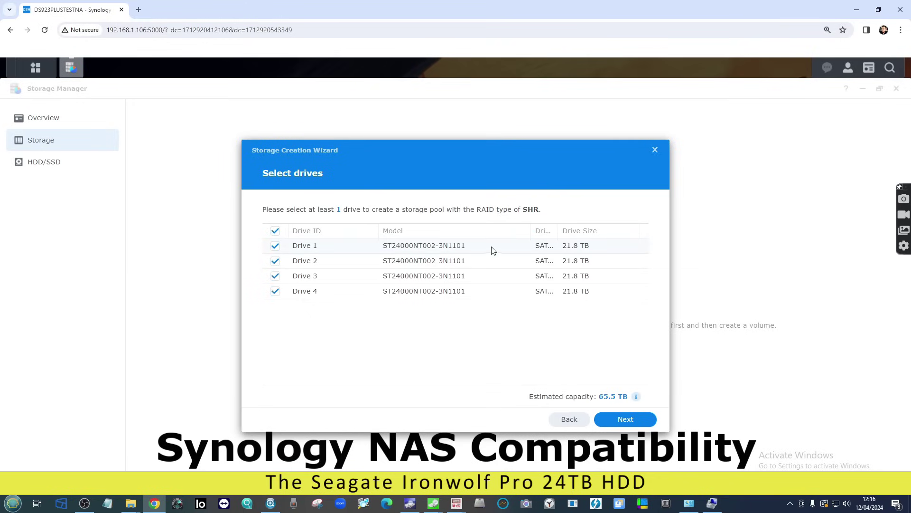
left_click_drag(502, 228, 499, 229)
left_click(611, 422)
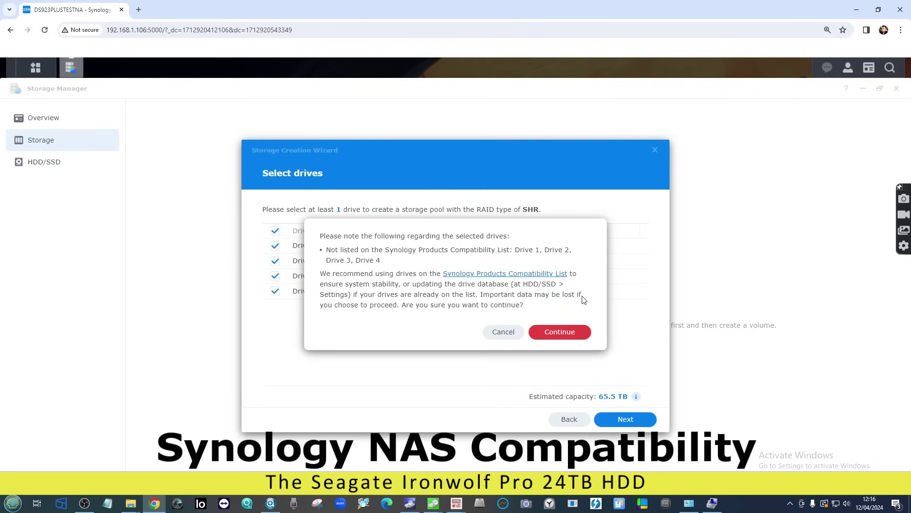
Open the Synology Products Compatibility List for the DS923+ and switch the drive table to 3rd party brands.
left_click(554, 274)
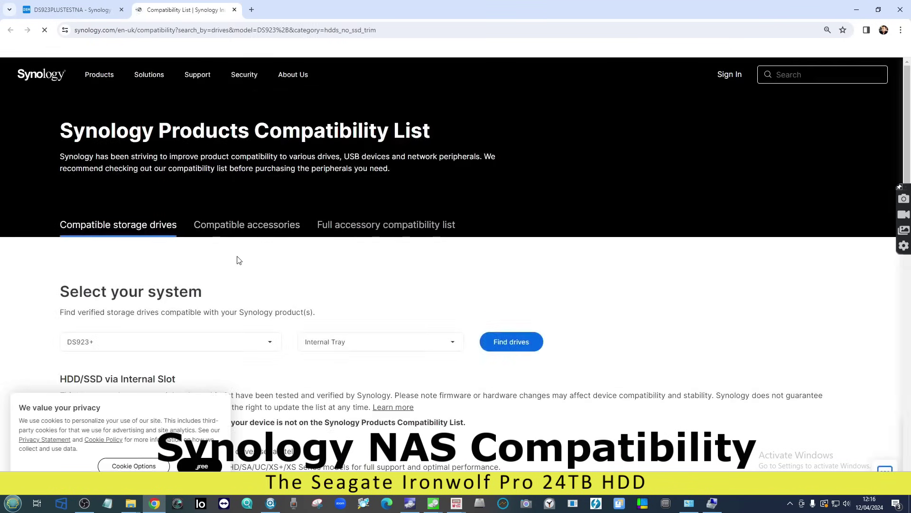
scroll(247, 235, "down", 3)
scroll(329, 207, "down", 6)
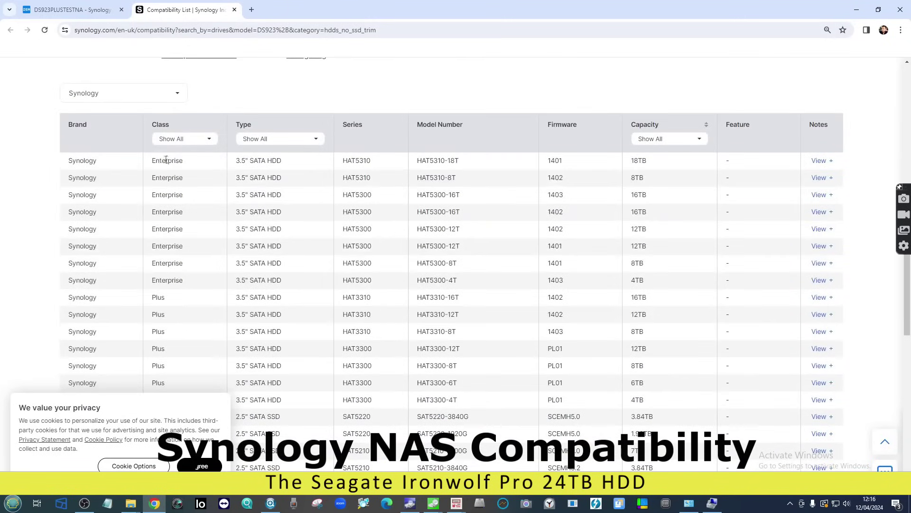
left_click(114, 97)
left_click(89, 135)
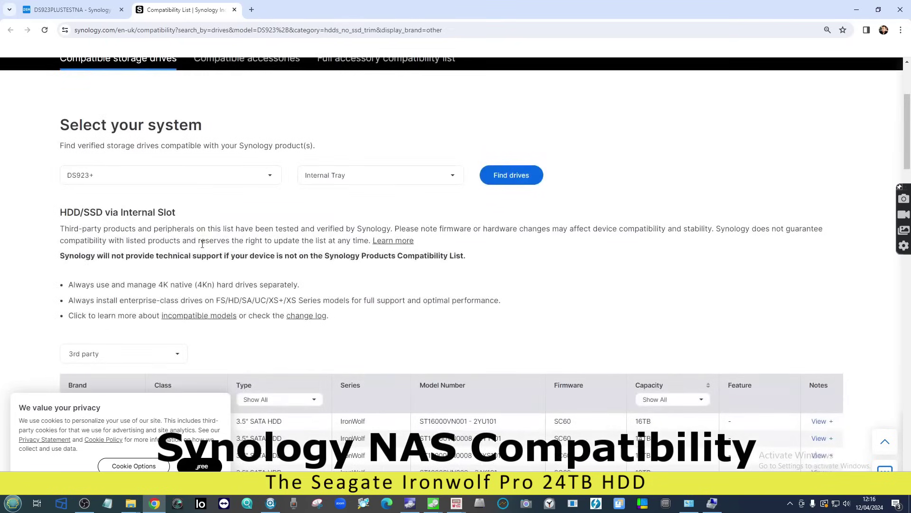
Filter the compatible drives by the Seagate brand, examine the listed models, and open the capacity filter.
scroll(194, 247, "down", 5)
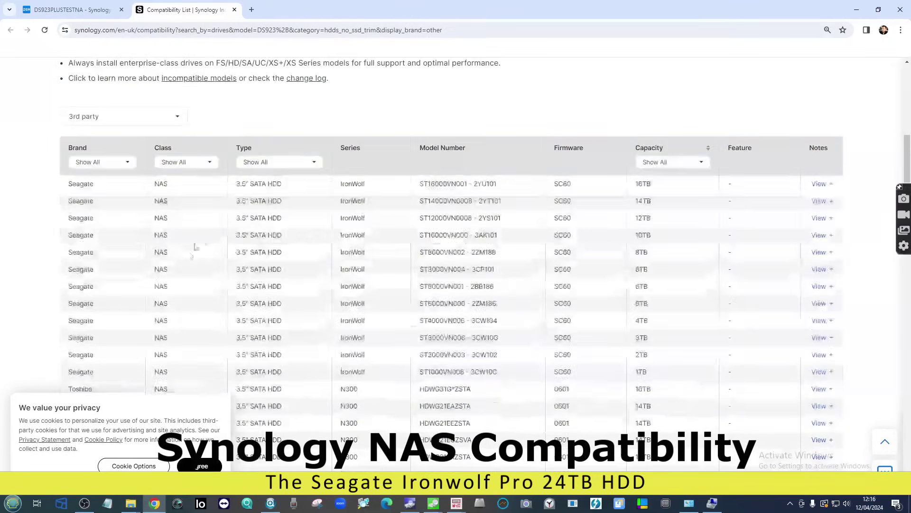
left_click(103, 169)
left_click(101, 199)
scroll(314, 260, "down", 3)
scroll(373, 224, "down", 2)
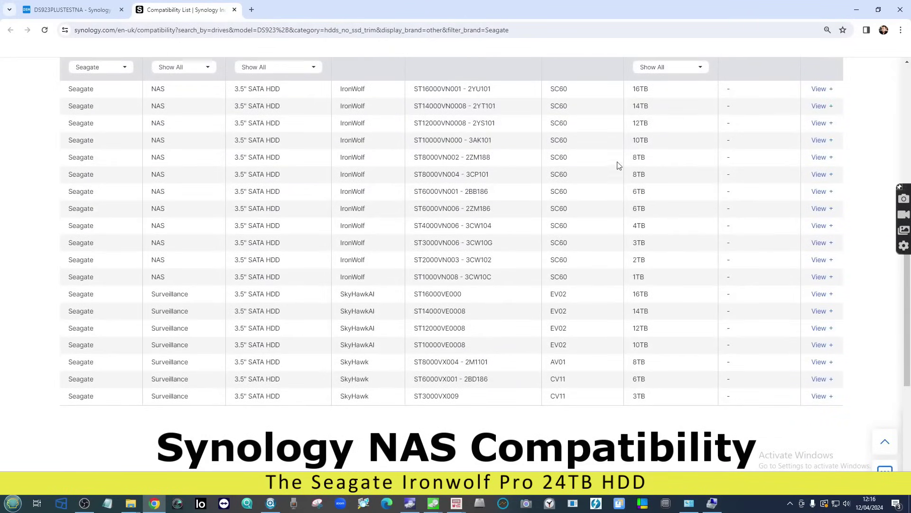
left_click(689, 71)
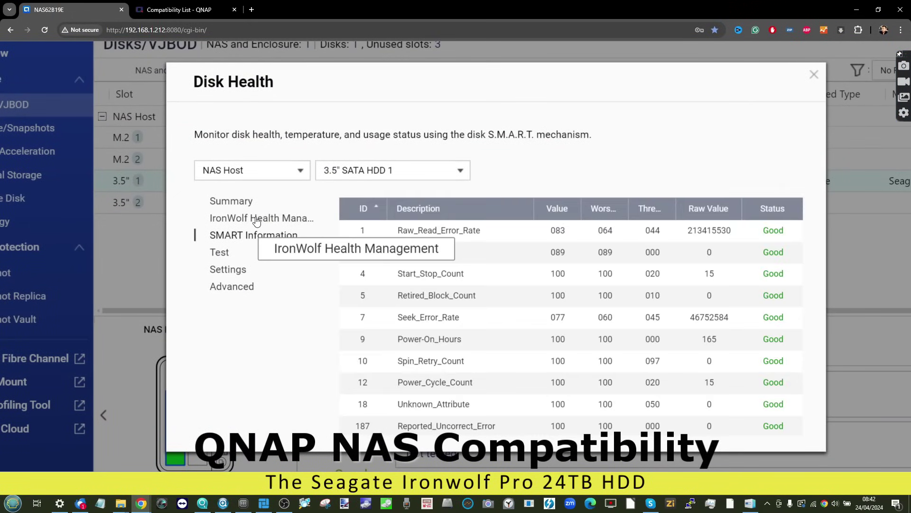
Switch to the QNAP NAS and view IronWolf Health Management for 3.5" SATA HDD 1.
left_click(260, 219)
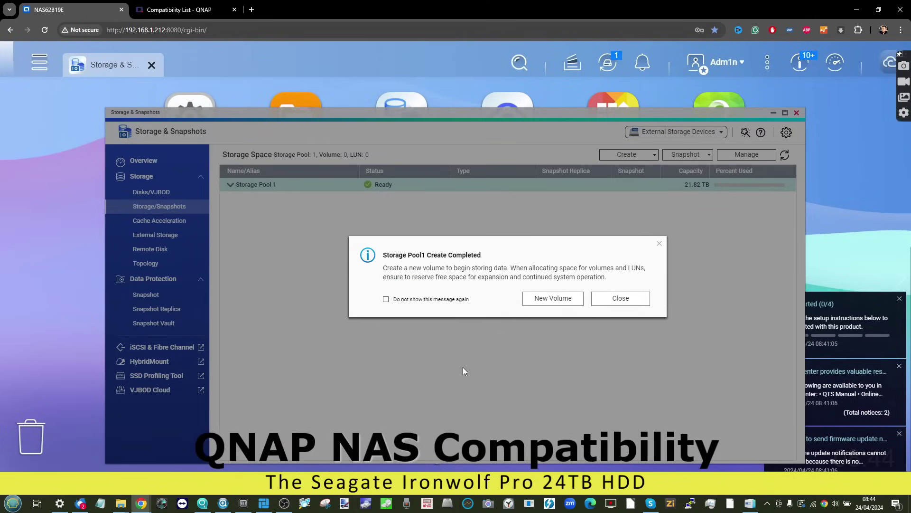
Create a thin volume on Storage Pool 1 with the wizard's default settings.
left_click(553, 298)
left_click(623, 402)
left_click(622, 402)
left_click(623, 402)
left_click(623, 401)
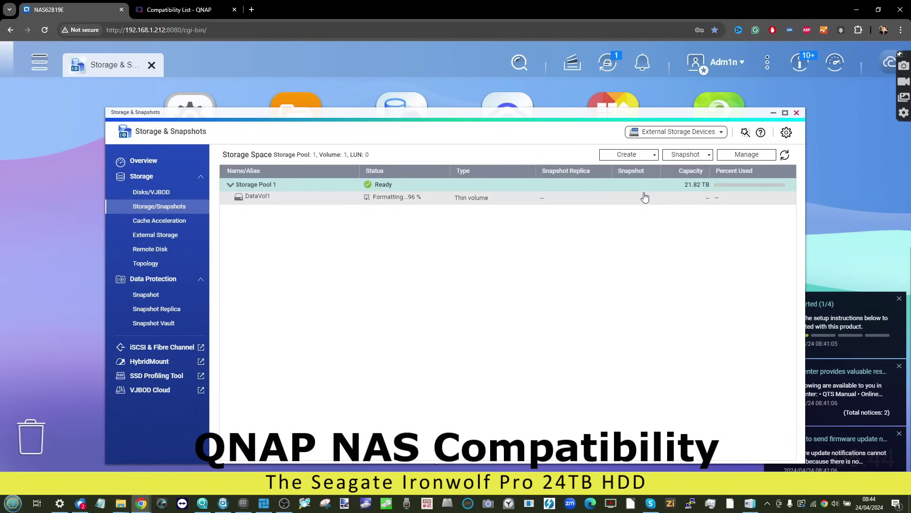
double_click(644, 197)
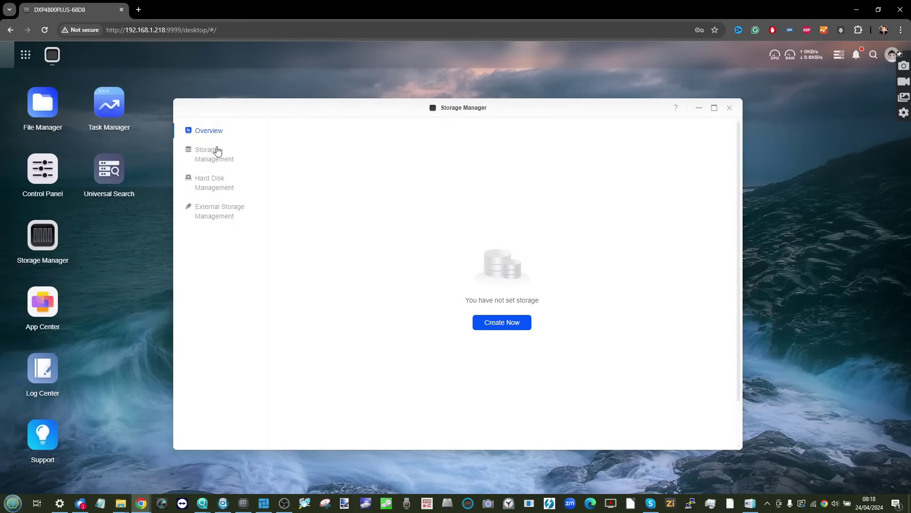
Switch to the UGREEN NAS Storage Manager and open the details of Hard Disk 2.
left_click(213, 185)
left_click(716, 204)
left_click(682, 249)
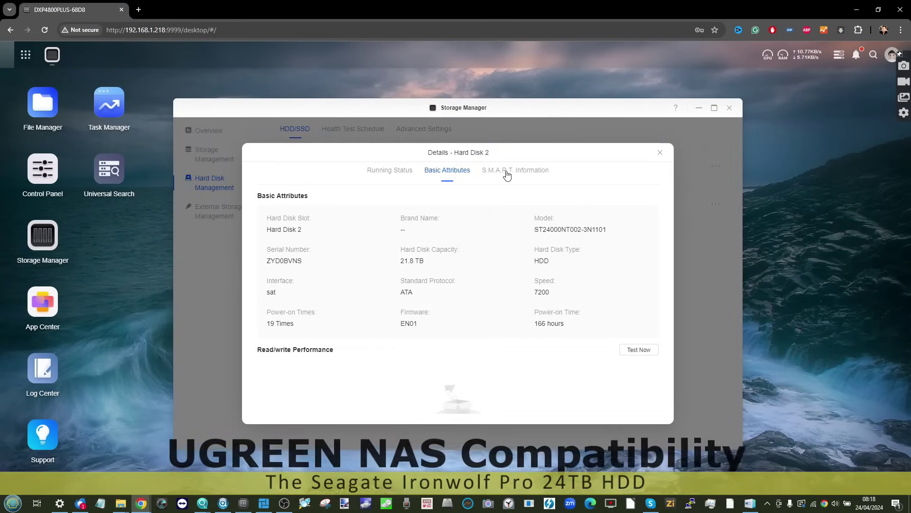
Set up a JBOD storage pool on Hard Disk 2 in the Create Wizard, returning from the UGREEN support page.
left_click(485, 230)
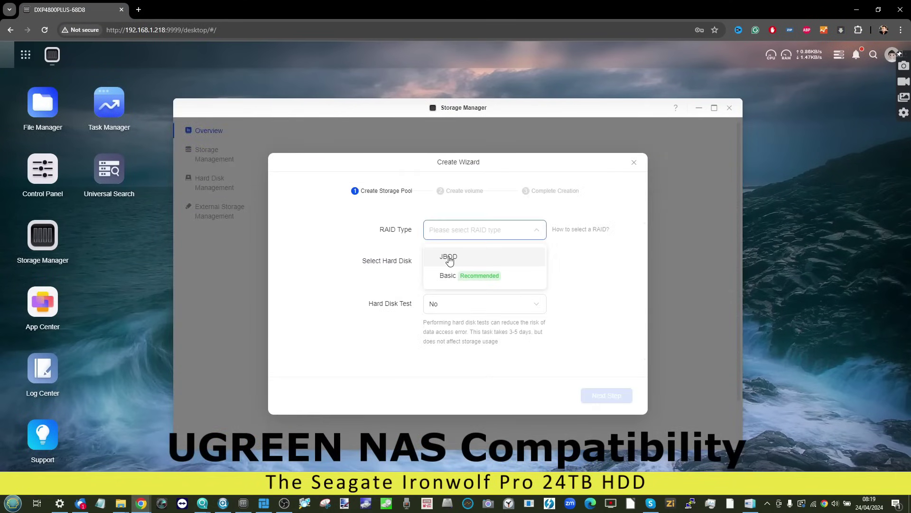
left_click(450, 260)
left_click(474, 320)
left_click(433, 365)
left_click(476, 287)
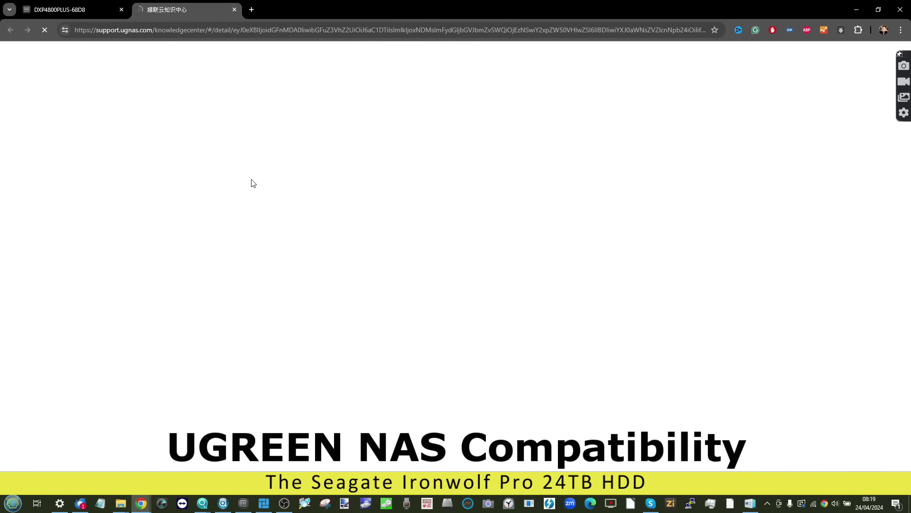
left_click(71, 10)
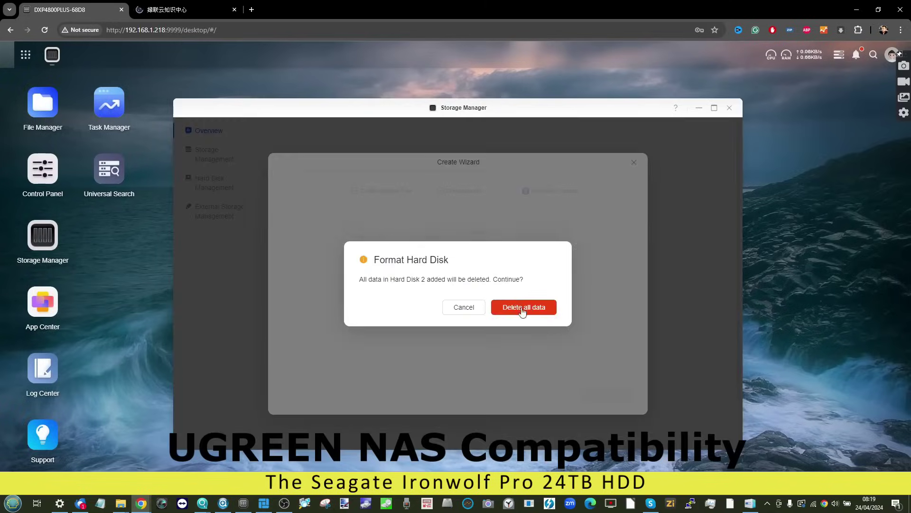
Confirm deleting all data on Hard Disk 2 and enter the account password to authorise creating the storage.
left_click(525, 305)
type("********")
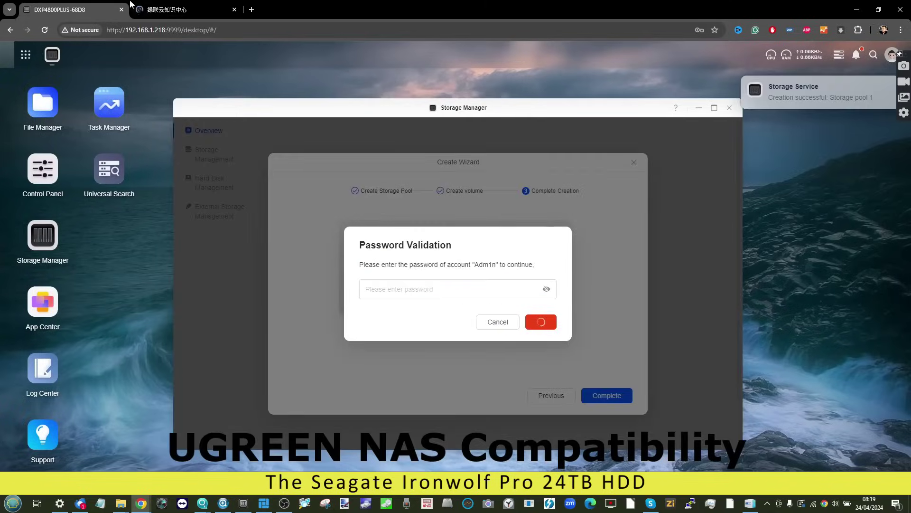
key("Return")
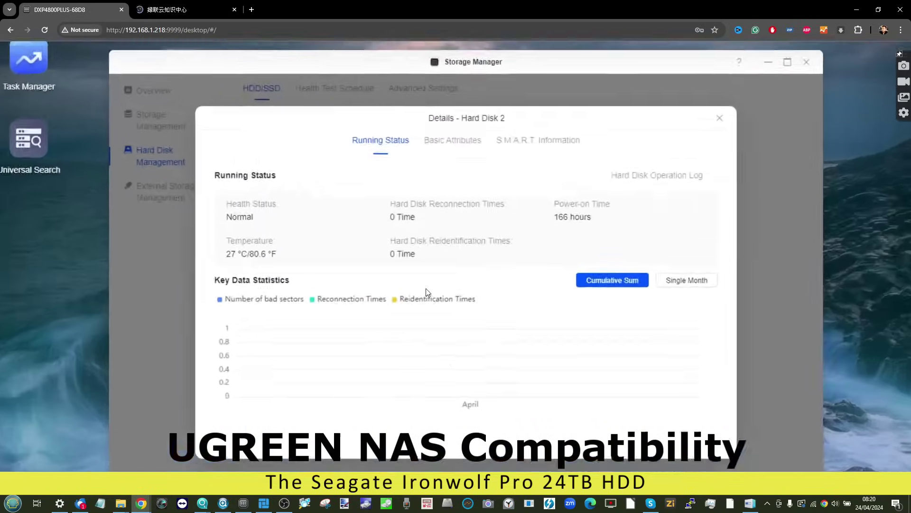
View the basic attributes of Hard Disk 2.
left_click(478, 142)
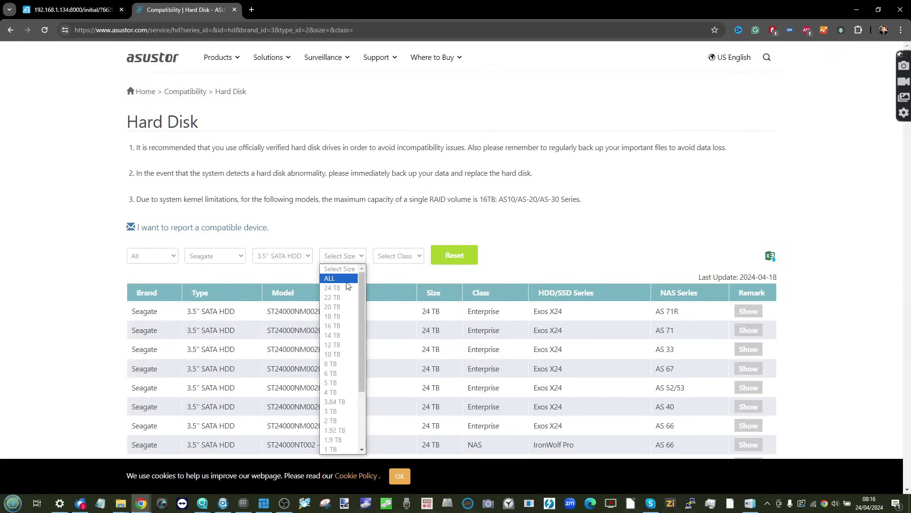
Filter Asustor's Seagate hard disk compatibility list to 24 TB and examine the IronWolf Pro entries.
left_click(346, 287)
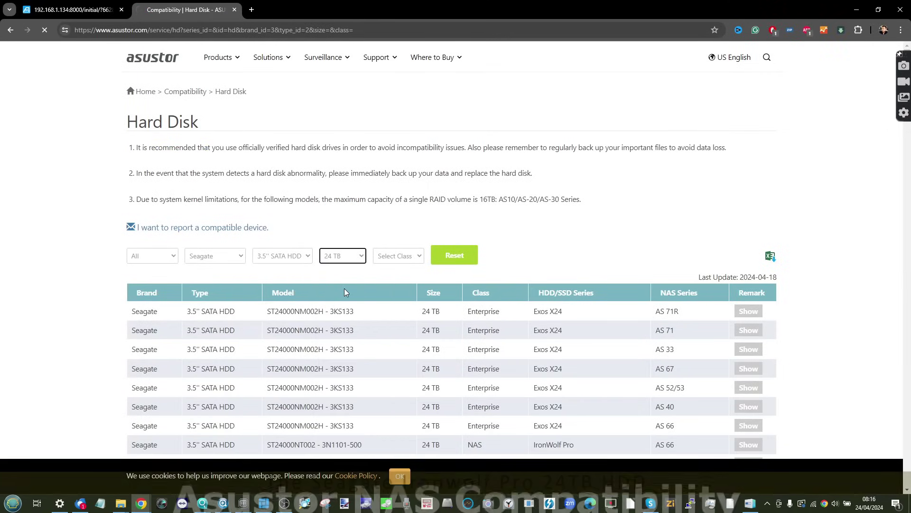
scroll(331, 304, "down", 1)
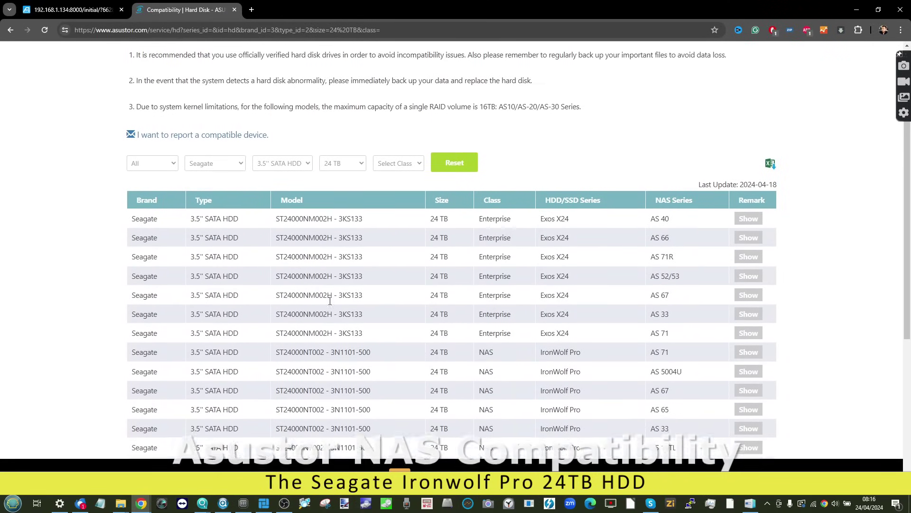
scroll(330, 301, "down", 2)
scroll(329, 302, "up", 3)
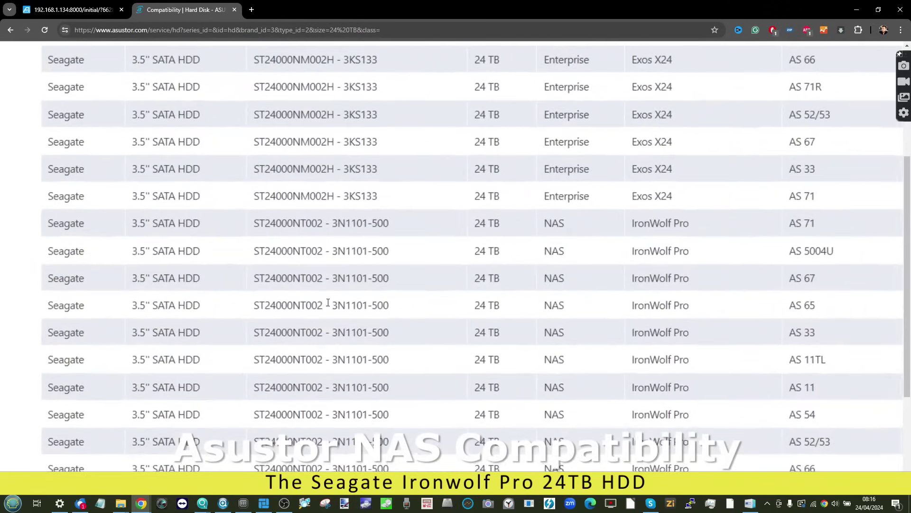
scroll(328, 303, "down", 1)
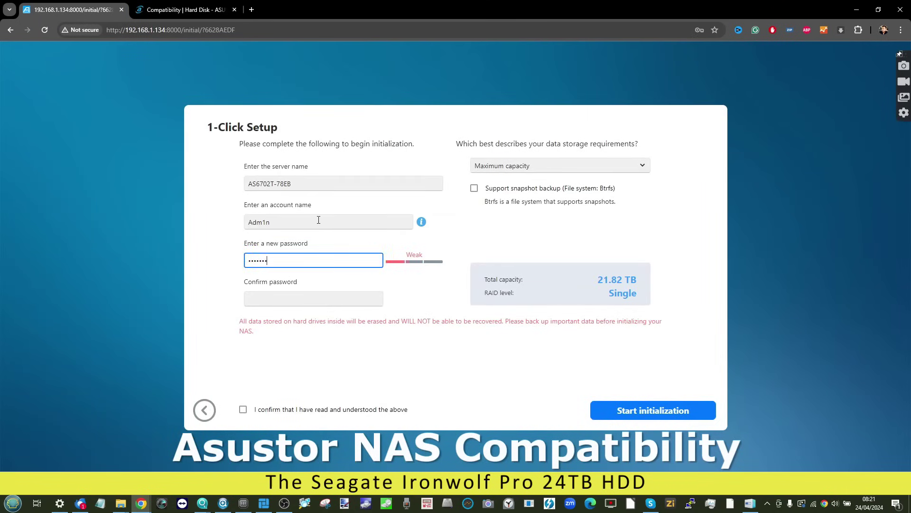
Complete the Asustor 1-Click Setup with the new account password, accept the data erasure notice, and start initialization with maximum capacity.
left_click(517, 355)
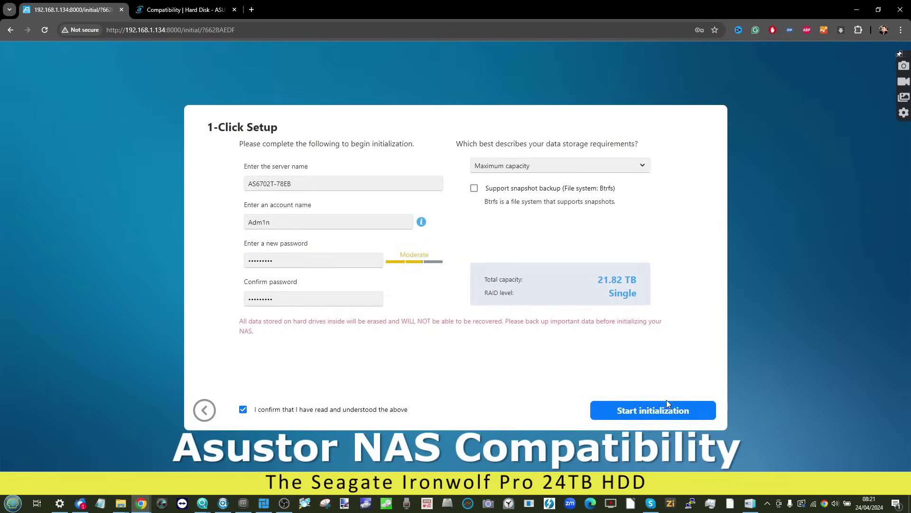
left_click(667, 402)
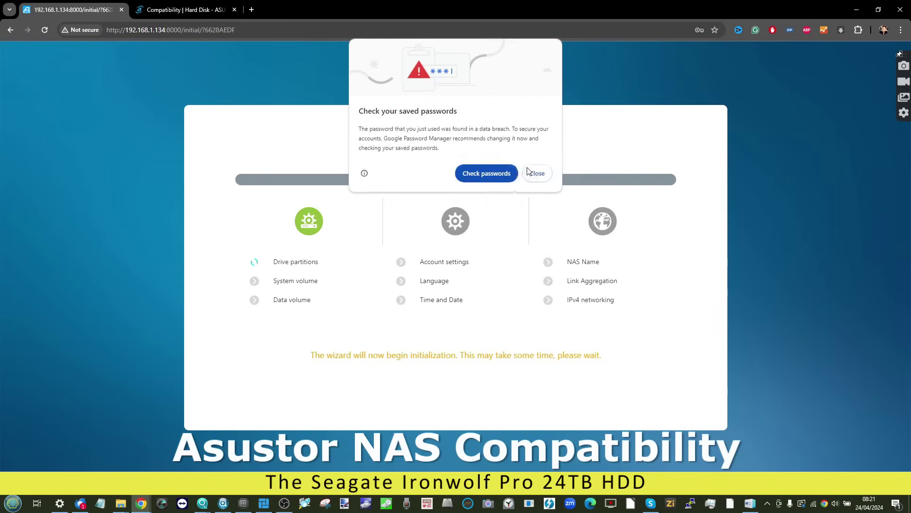
left_click(535, 171)
left_click(701, 175)
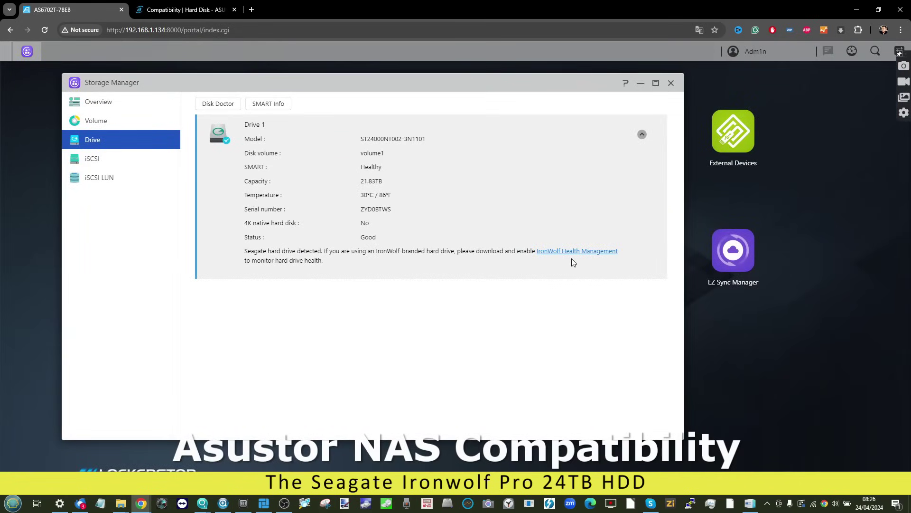
Open App Central from Drive 1's IronWolf Health Management link, agree to the Terms of Use, and skip the suggested apps.
left_click(580, 251)
left_click(368, 251)
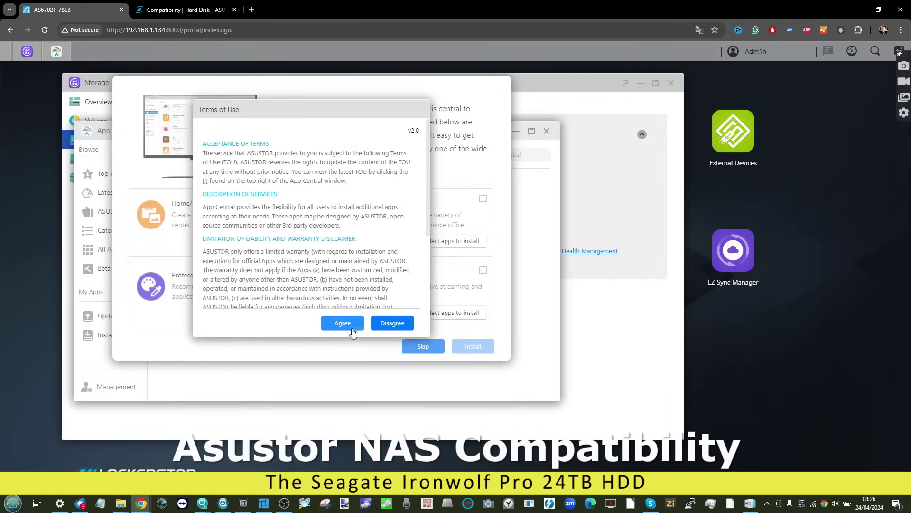
left_click(344, 322)
left_click(419, 344)
Install the IronWolf Health Management app from App Central and move its window clear of the drive details.
left_click(580, 250)
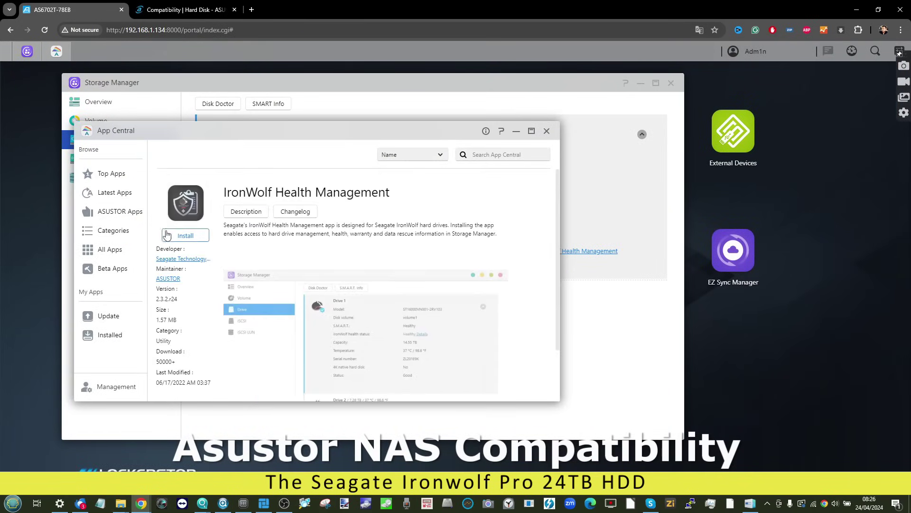
left_click(179, 236)
left_click(393, 388)
left_click_drag(354, 134, 450, 160)
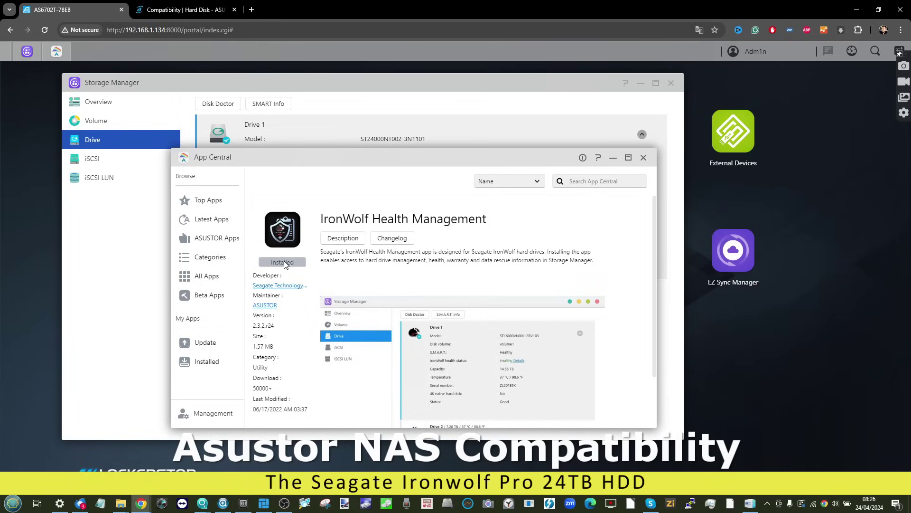
Close App Central, reopen Storage Manager, and examine Drive 1's details and SMART information.
left_click(644, 157)
left_click(671, 83)
left_click(511, 248)
left_click(93, 140)
left_click(304, 134)
left_click(269, 103)
left_click(433, 332)
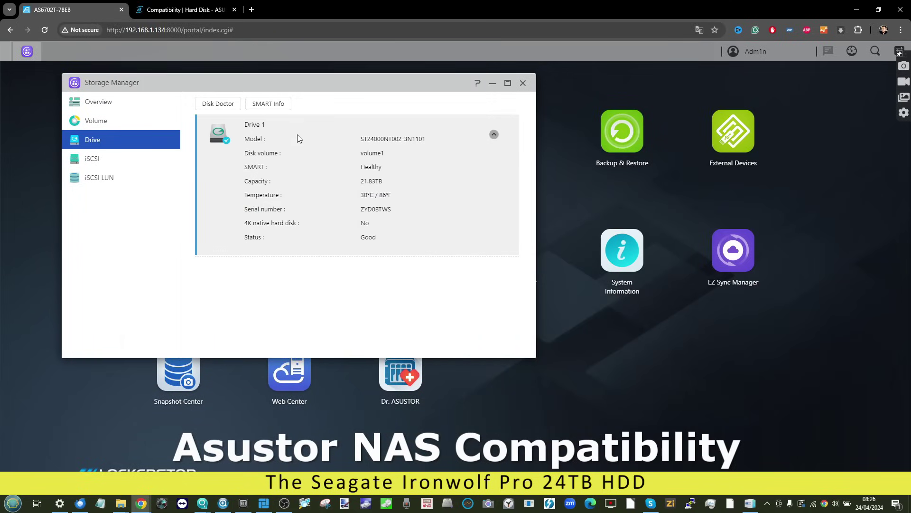
Review Disk Doctor's scan options for Drive 1, close it without changes, and examine the Storage Manager overview.
left_click(221, 104)
left_click(260, 116)
left_click(195, 109)
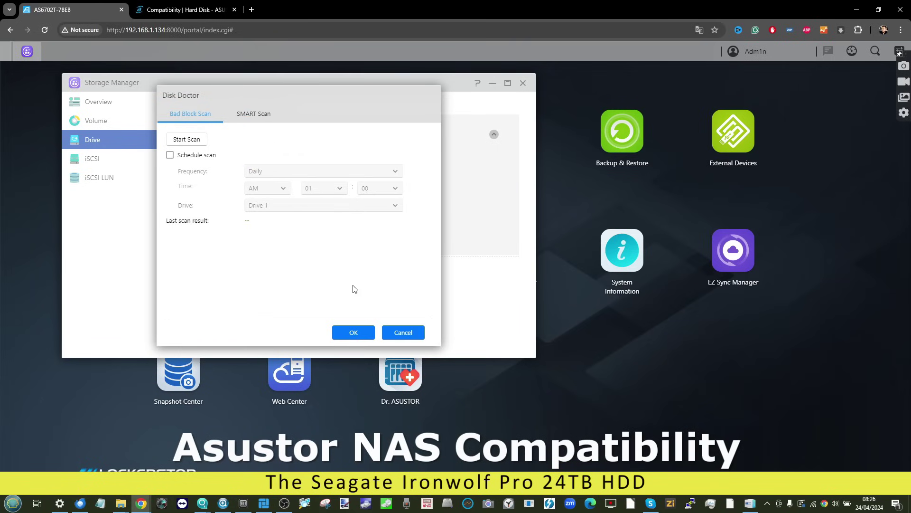
left_click(403, 334)
left_click(127, 104)
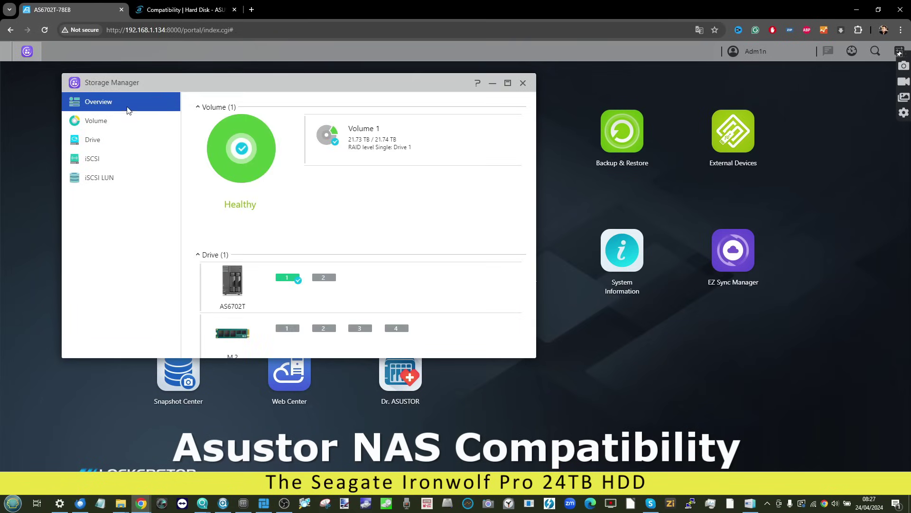
scroll(314, 208, "down", 1)
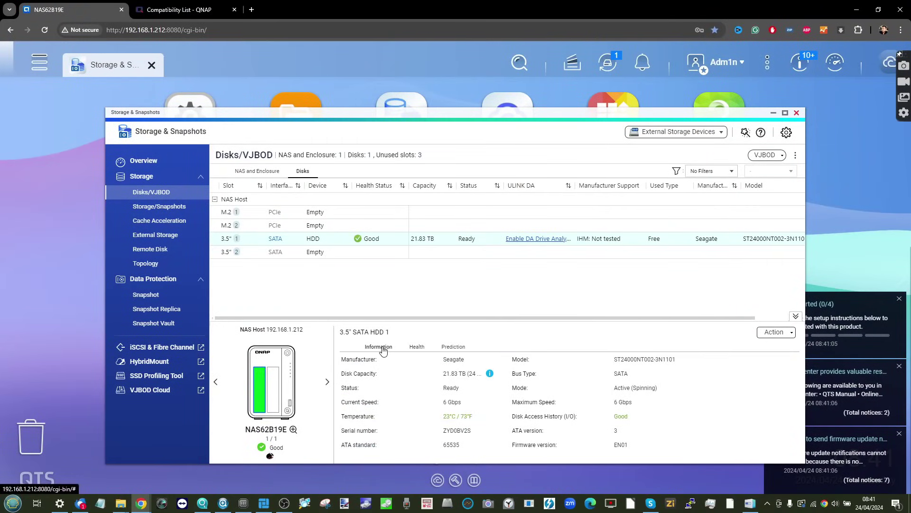
Check the prediction and health information of 3.5" SATA HDD 1 on the QNAP NAS and open its detailed Disk Health report.
left_click(452, 347)
left_click(416, 347)
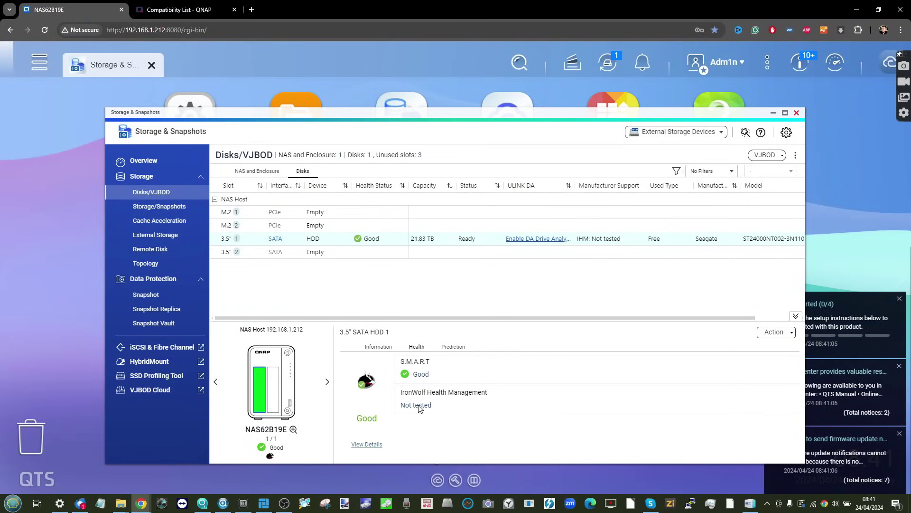
left_click(374, 445)
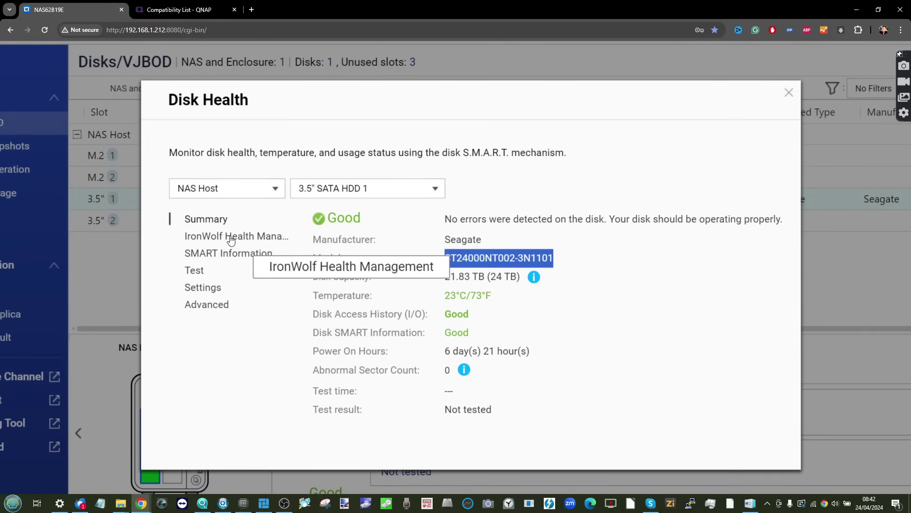
Examine the disk's SMART information, test methods, settings and advanced options in Disk Health.
left_click(230, 255)
scroll(522, 281, "down", 5)
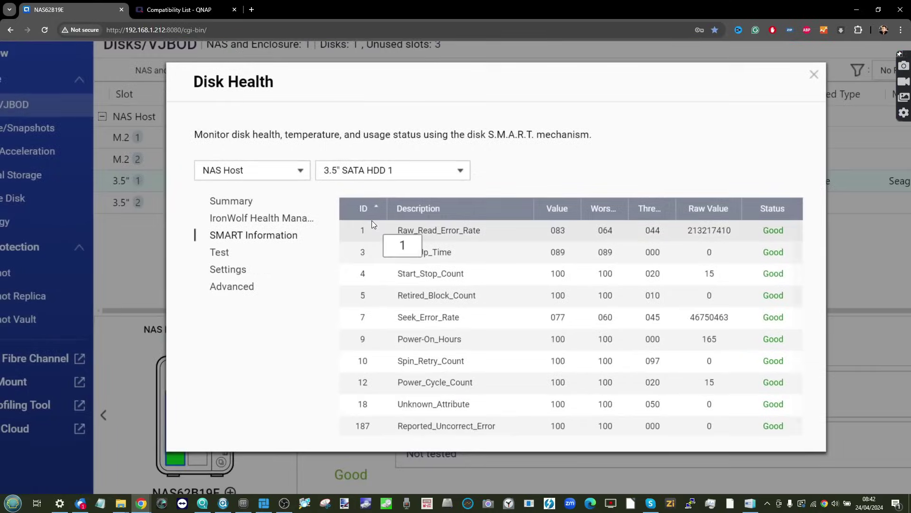
left_click(218, 251)
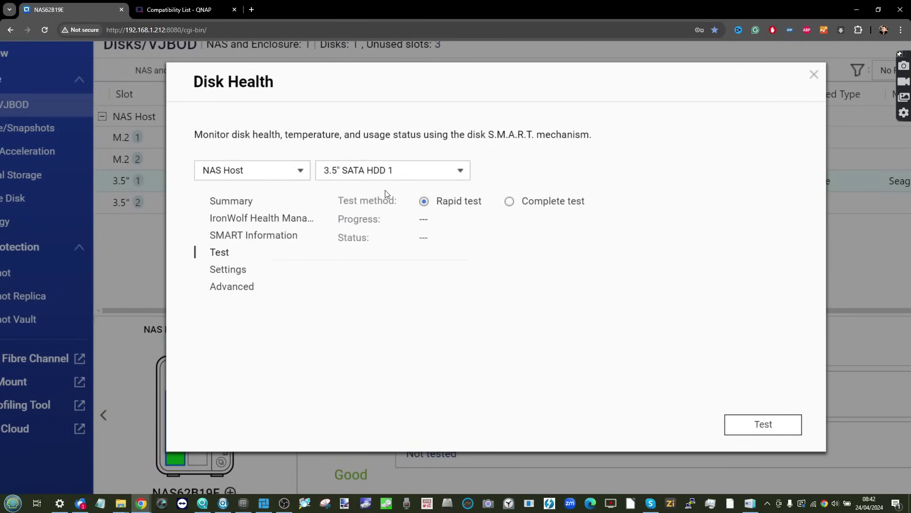
left_click(224, 275)
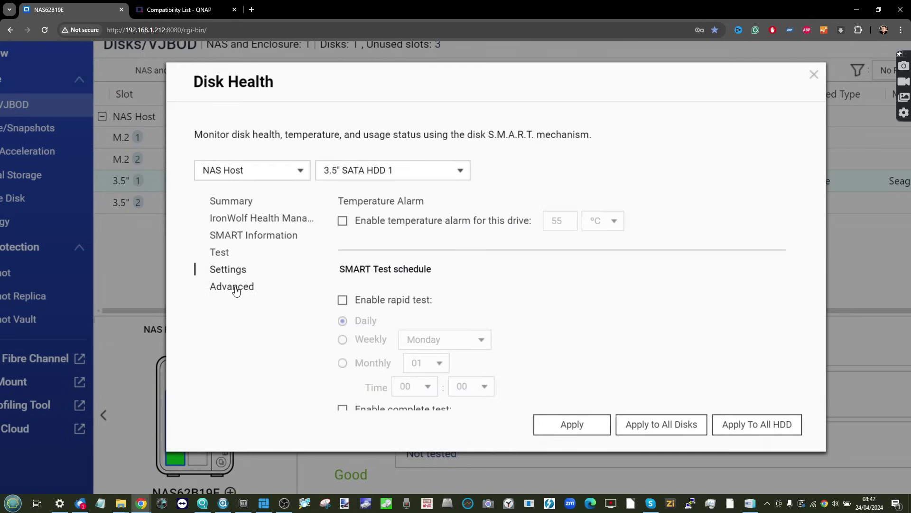
left_click(234, 287)
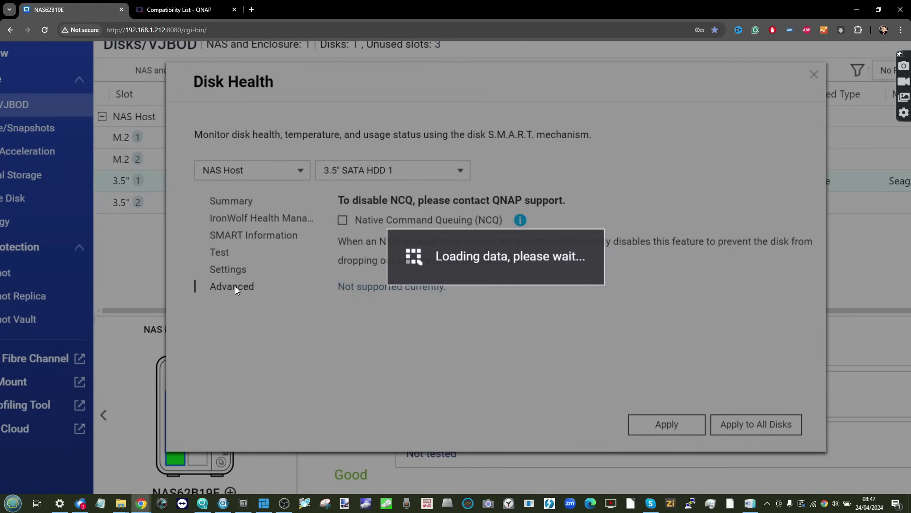